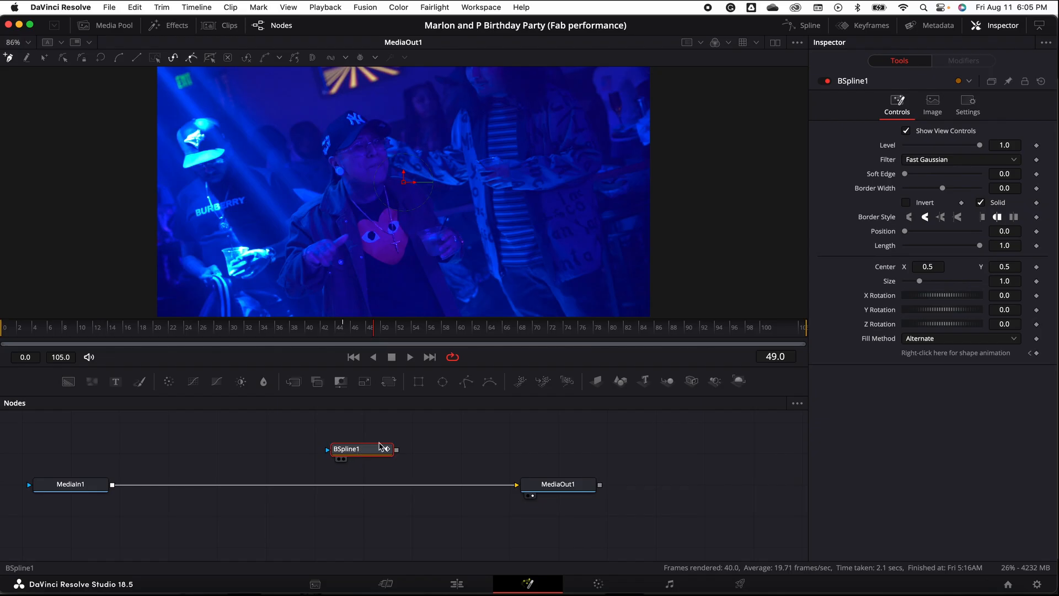
# Check the clip's marker on the edit timeline against frame 49 in the Fusion spline view
pyautogui.click(794, 26)
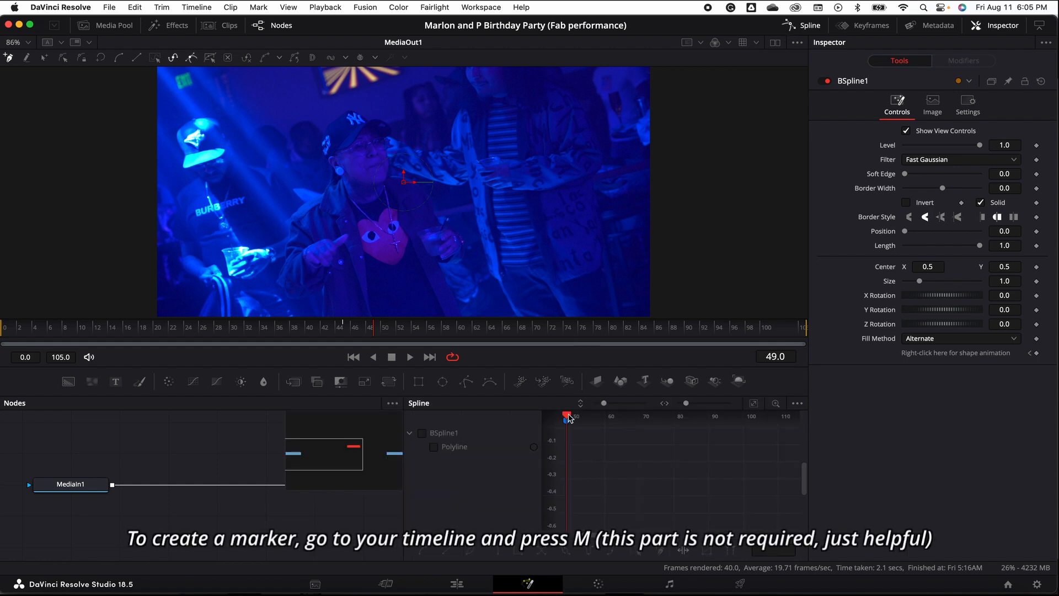
pyautogui.moveTo(569, 415)
pyautogui.mouseDown()
pyautogui.moveTo(583, 415)
pyautogui.moveTo(566, 415)
pyautogui.mouseUp()
pyautogui.click(456, 584)
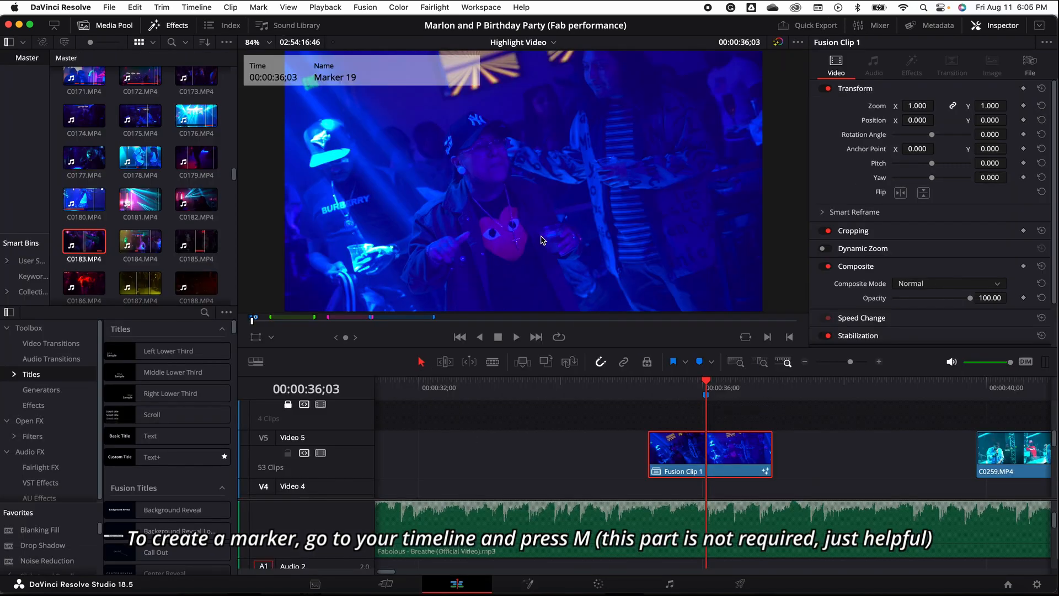
pyautogui.click(528, 583)
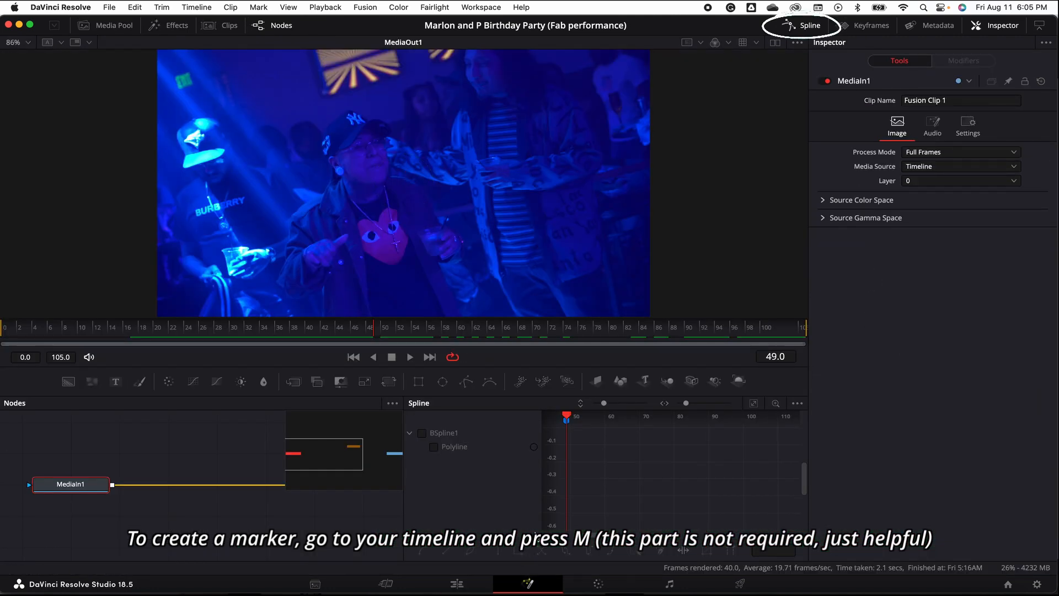
pyautogui.click(457, 584)
pyautogui.click(528, 583)
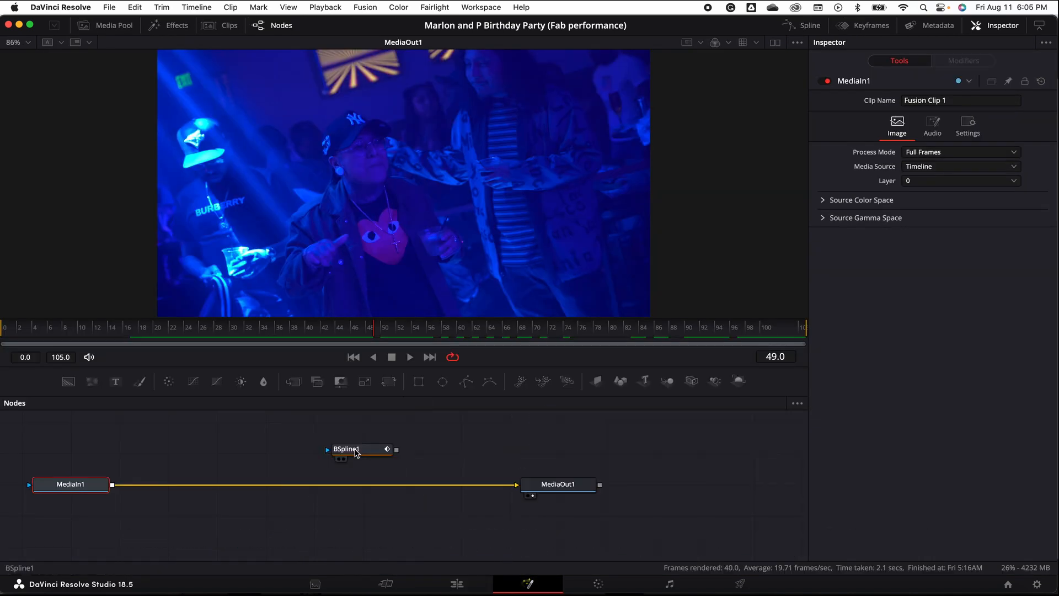
# Draw a closed BSpline1 mask around the whole red heart on the shirt at frame 49
pyautogui.click(353, 448)
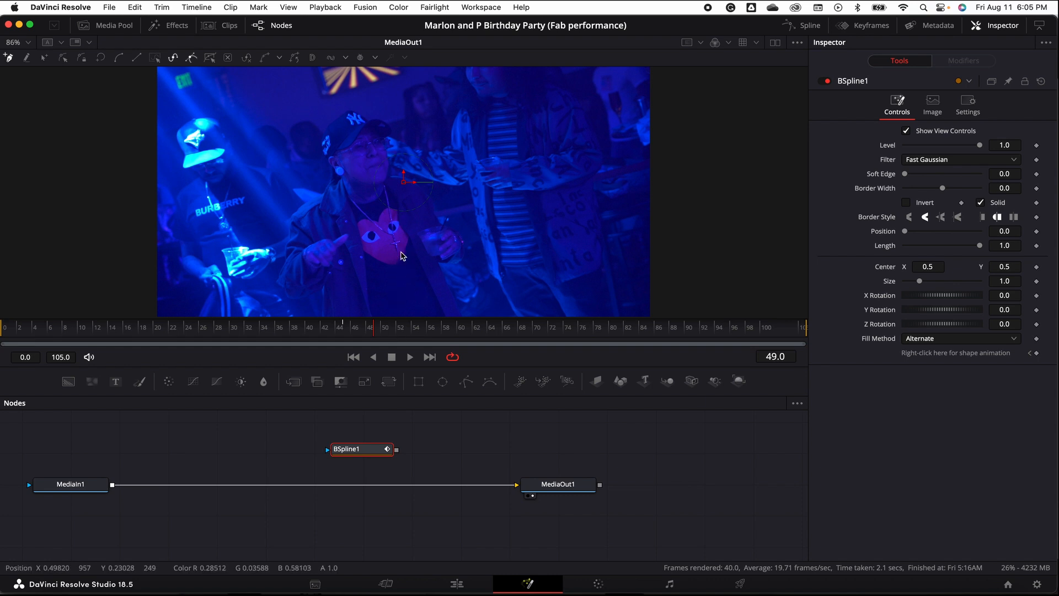
pyautogui.scroll(2, 403, 254)
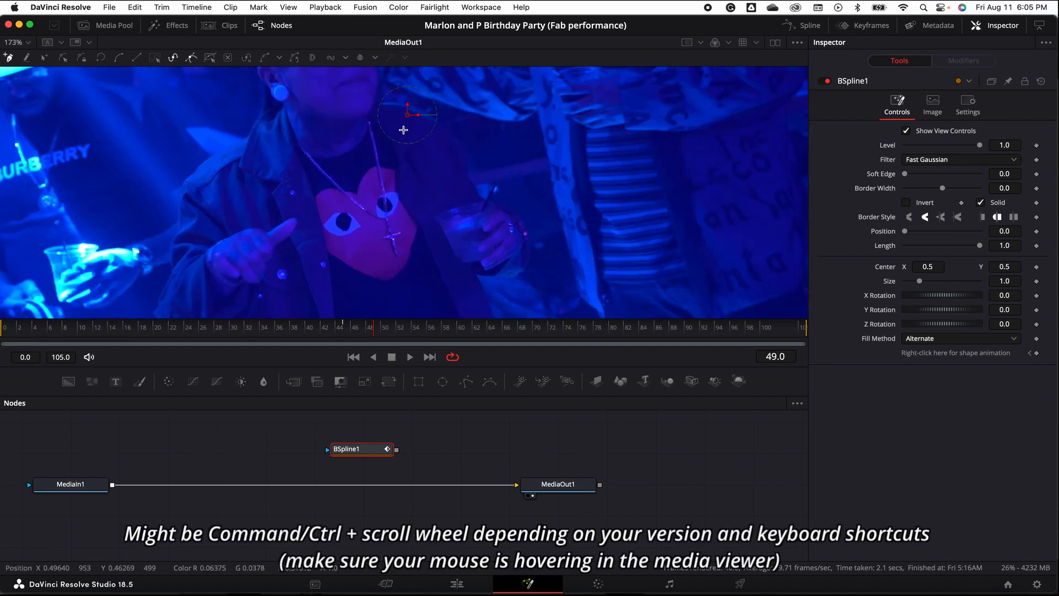
pyautogui.scroll(1, 362, 183)
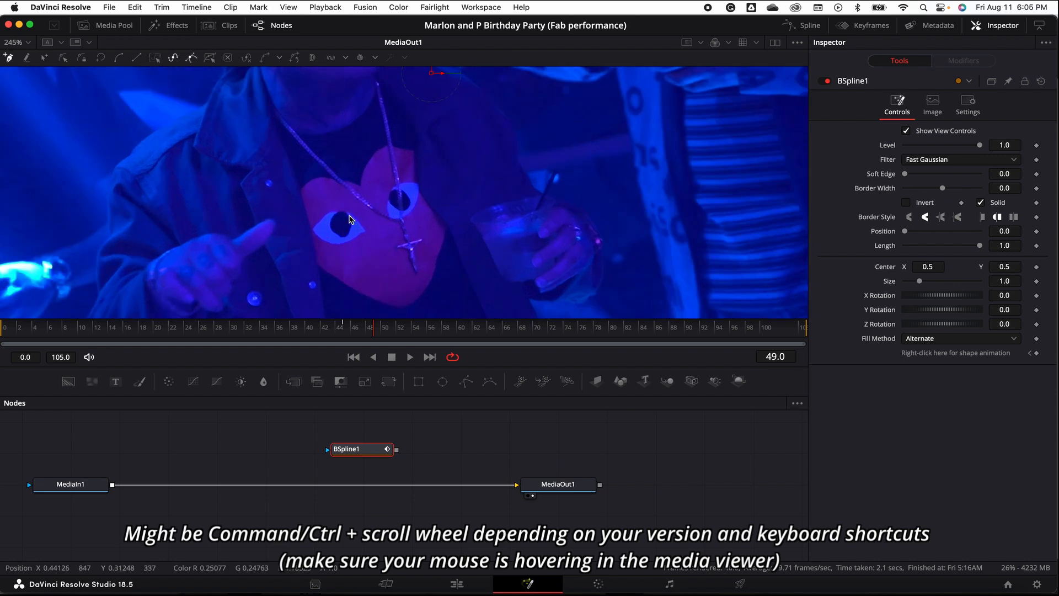
pyautogui.scroll(1, 380, 183)
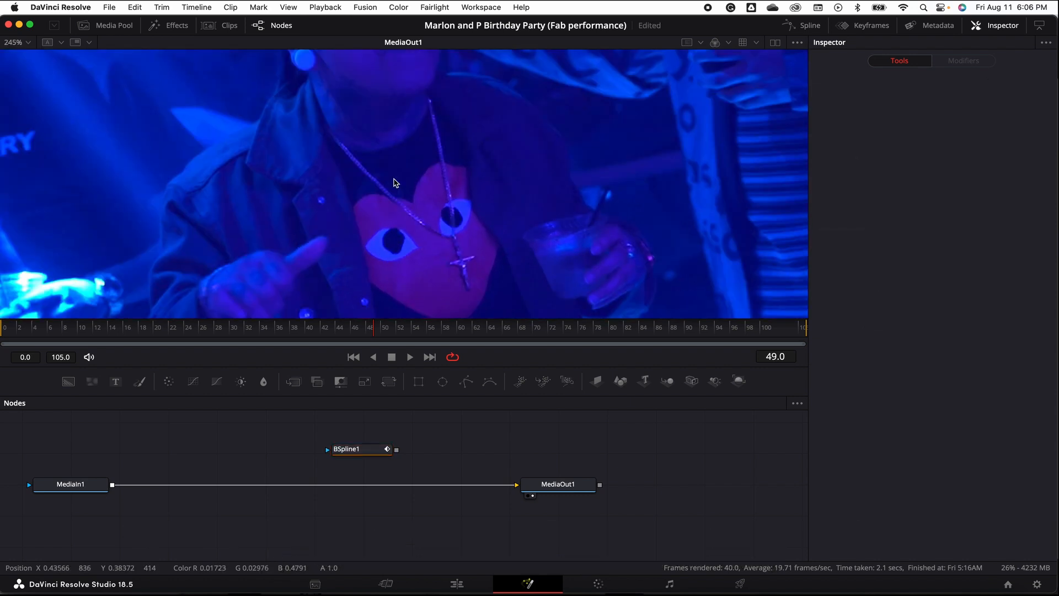
pyautogui.scroll(3, 394, 181)
pyautogui.scroll(-2, 392, 185)
pyautogui.scroll(2, 392, 186)
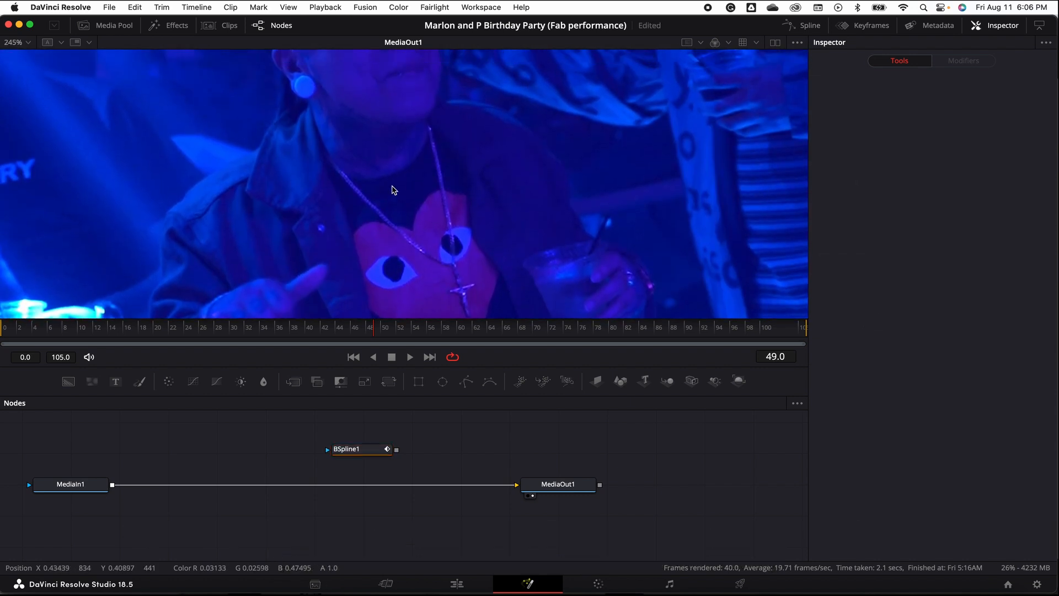
pyautogui.moveTo(392, 182); pyautogui.dragTo(363, 93)
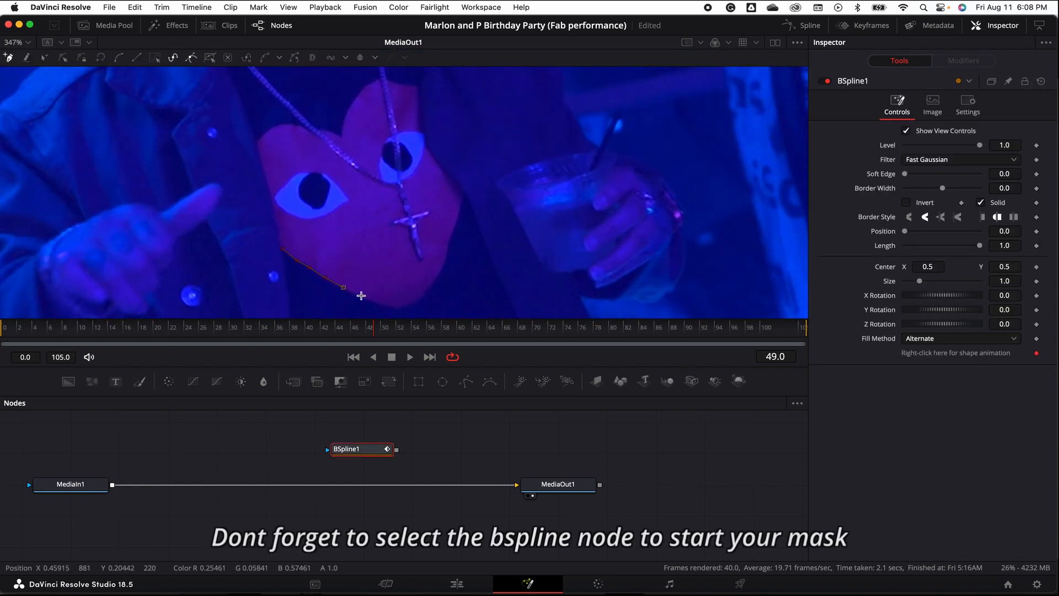
pyautogui.click(413, 304)
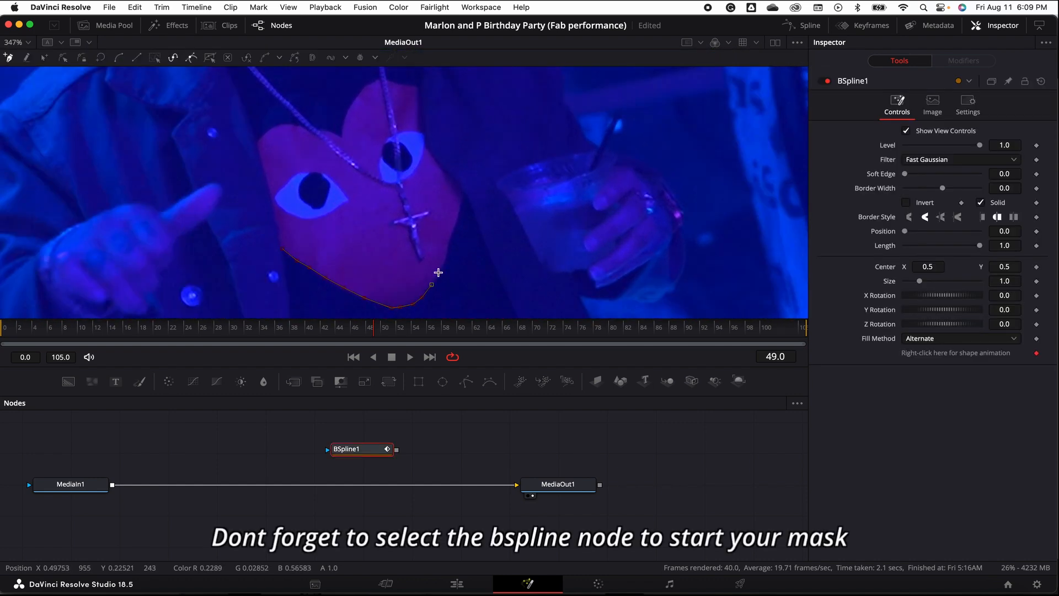
pyautogui.click(444, 265)
pyautogui.click(464, 199)
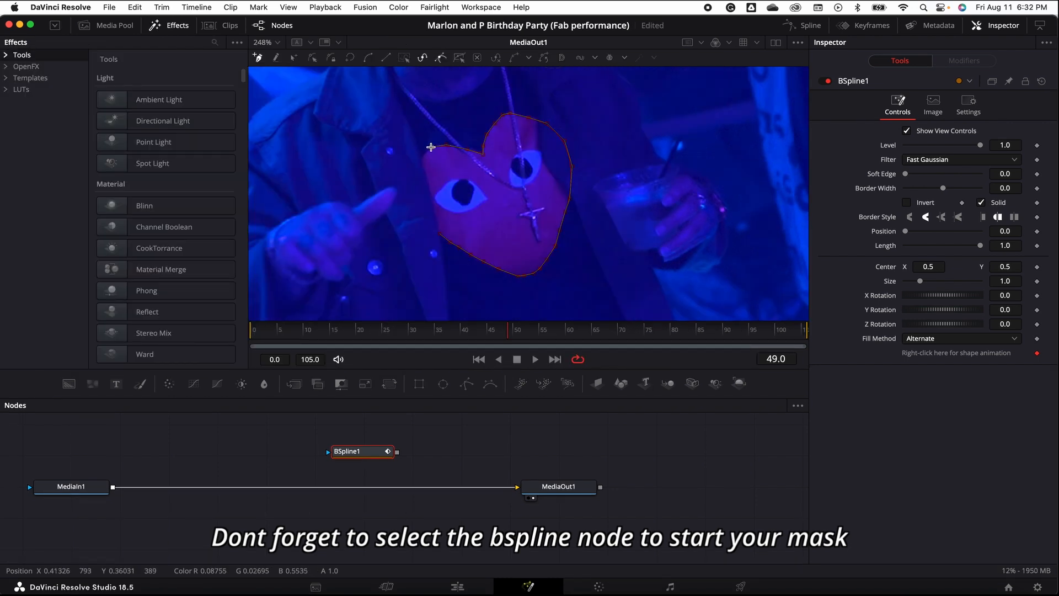
pyautogui.click(412, 203)
pyautogui.click(440, 235)
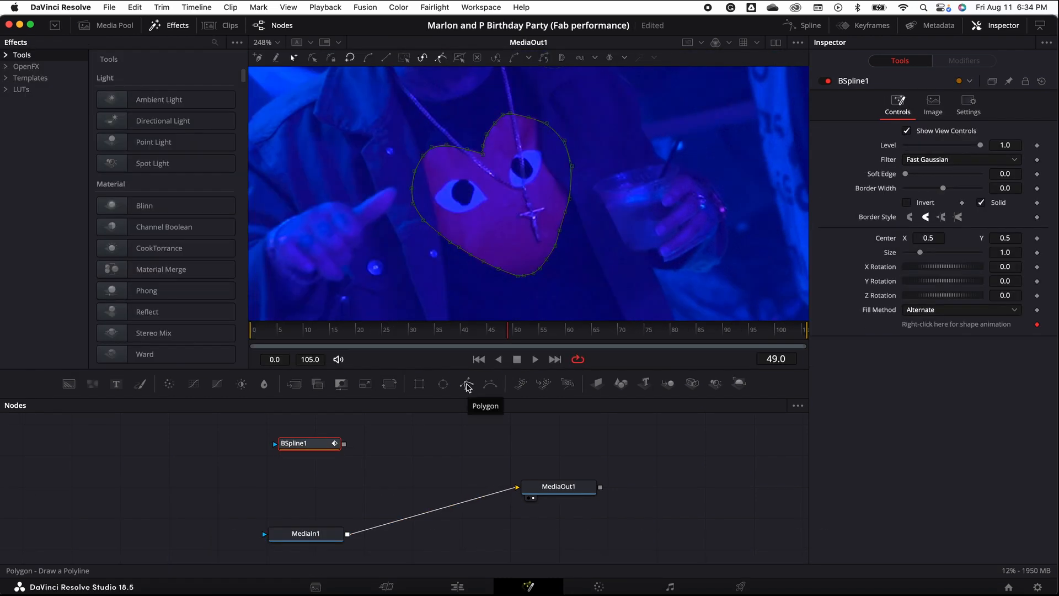
# Add a Polygon node after BSpline1 and outline the jacket edge overlapping the heart on the side of the cup
pyautogui.click(467, 383)
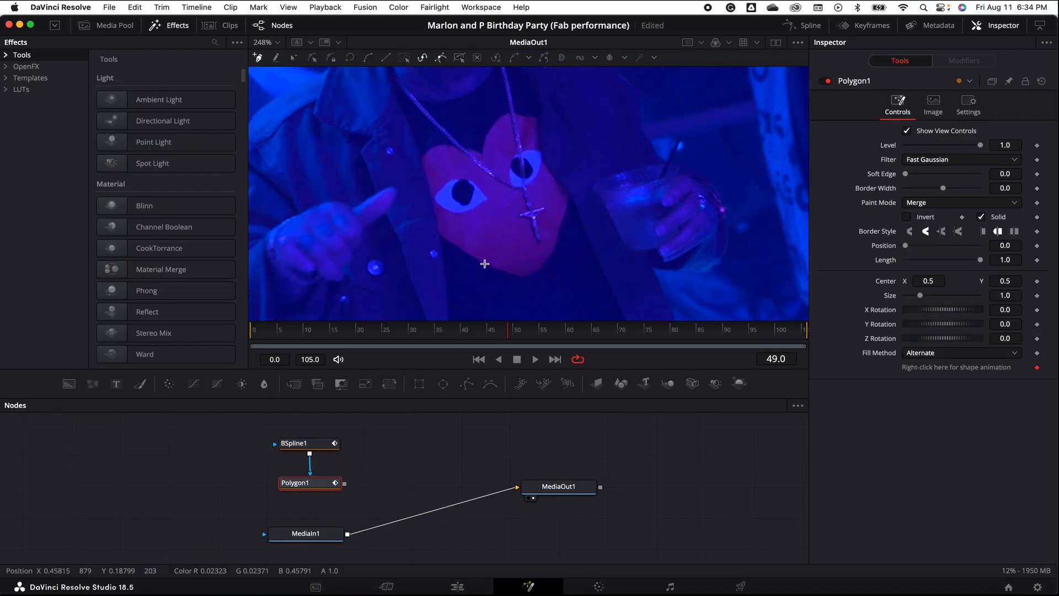
pyautogui.click(307, 443)
pyautogui.click(299, 483)
pyautogui.click(578, 205)
pyautogui.click(562, 187)
pyautogui.click(545, 164)
pyautogui.click(539, 140)
pyautogui.click(537, 119)
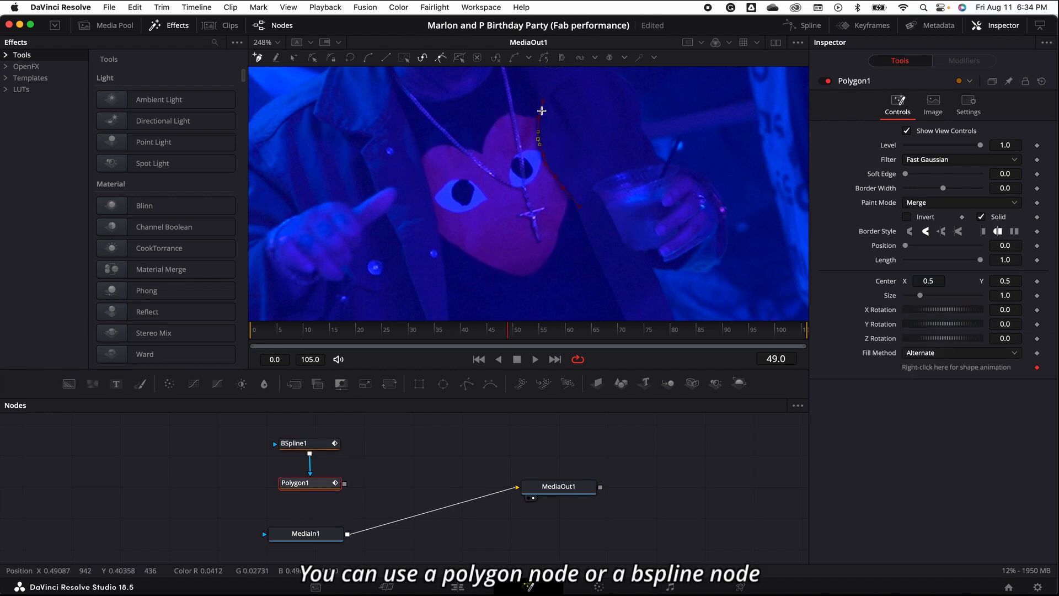
pyautogui.click(544, 100)
pyautogui.click(556, 103)
# Add a second Polygon node after BSpline1 and outline the jacket edge overlapping the heart beside the thumb
pyautogui.click(298, 443)
pyautogui.click(466, 383)
pyautogui.click(300, 443)
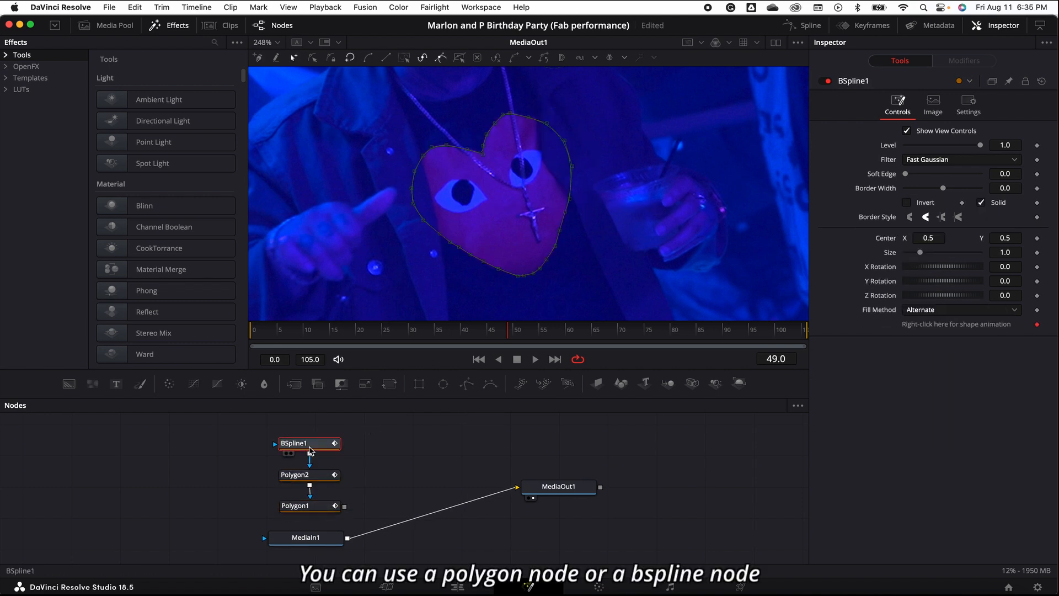
pyautogui.click(309, 475)
pyautogui.click(440, 252)
pyautogui.click(420, 156)
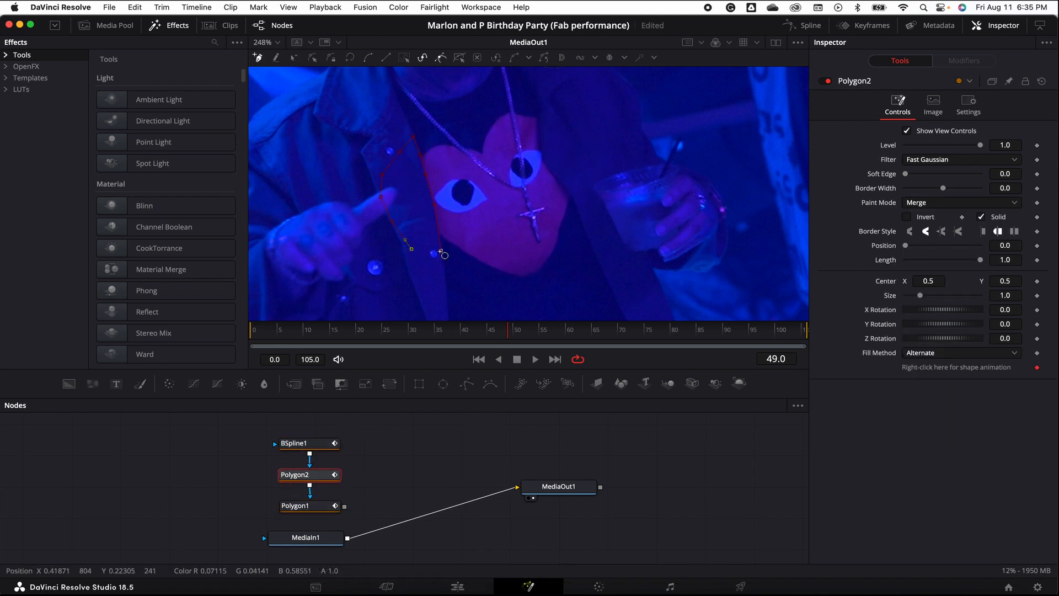
# Add a third Polygon node after BSpline1 and outline the steeper necklace strand crossing the heart's upper lobe nearest the cup
pyautogui.click(309, 445)
pyautogui.scroll(3, 480, 155)
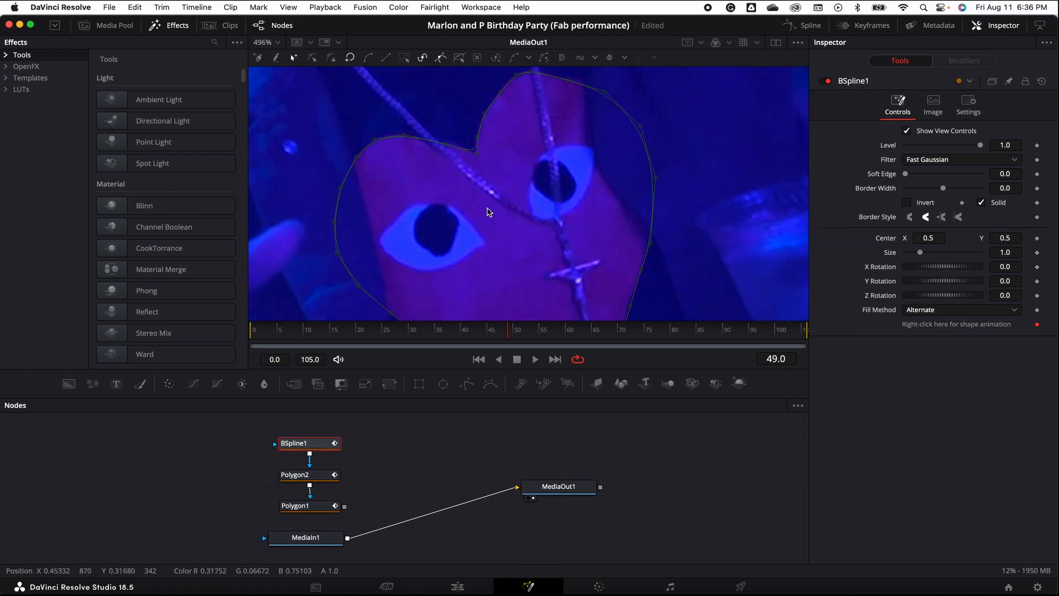
pyautogui.scroll(4, 489, 210)
pyautogui.click(466, 384)
pyautogui.click(511, 103)
pyautogui.click(500, 110)
pyautogui.click(522, 215)
pyautogui.click(532, 218)
pyautogui.click(511, 104)
pyautogui.click(511, 104)
# Add a fourth Polygon node after BSpline1 and trace a narrow closed mask along the diagonal necklace strand
pyautogui.click(308, 443)
pyautogui.click(467, 384)
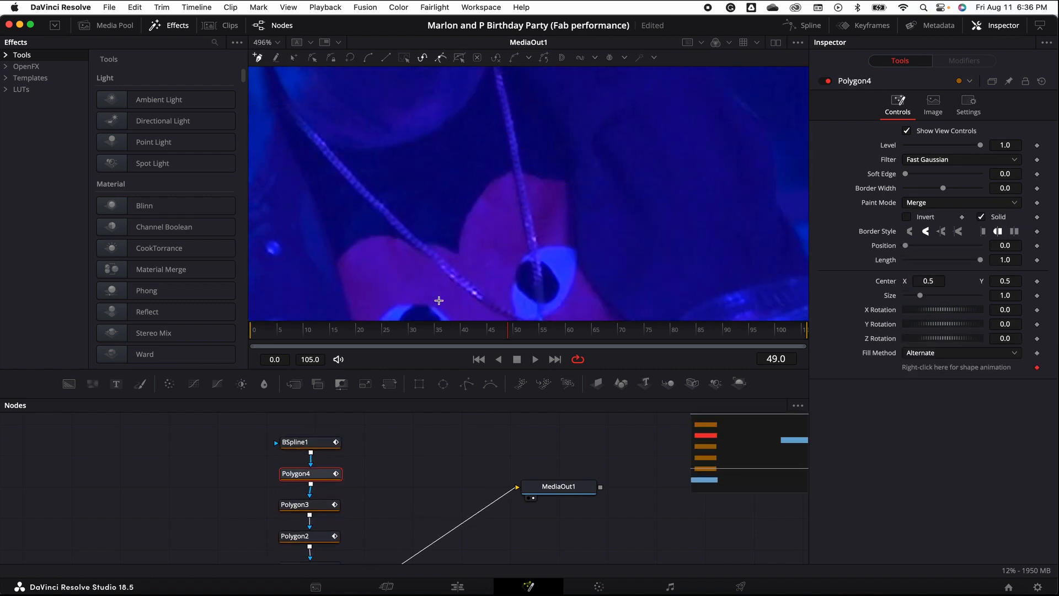
pyautogui.click(305, 443)
pyautogui.click(321, 533)
pyautogui.click(288, 476)
pyautogui.click(464, 275)
pyautogui.click(453, 279)
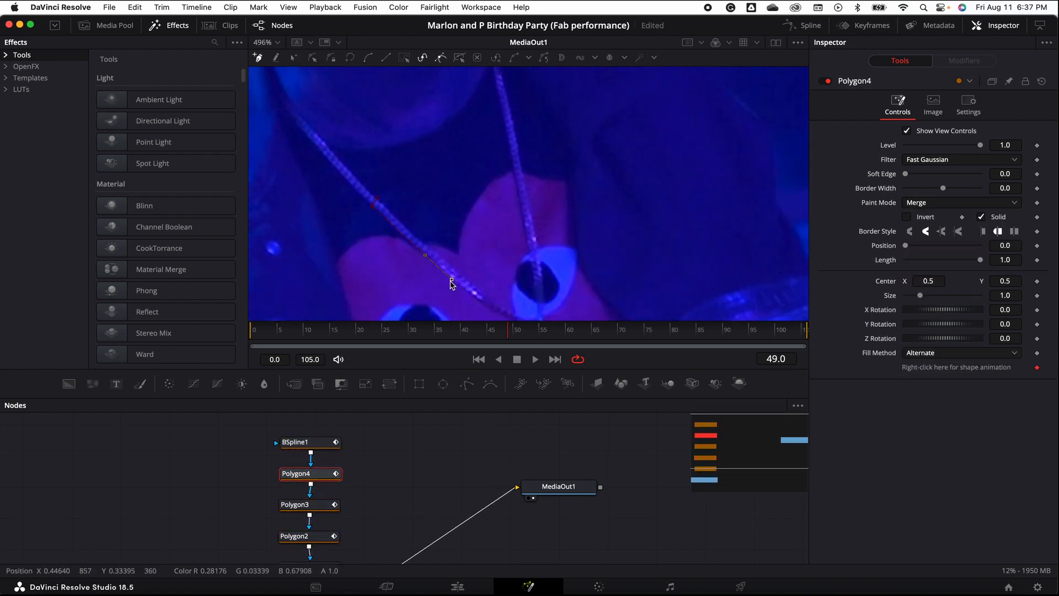
pyautogui.click(372, 207)
pyautogui.click(377, 197)
pyautogui.click(458, 271)
pyautogui.click(464, 274)
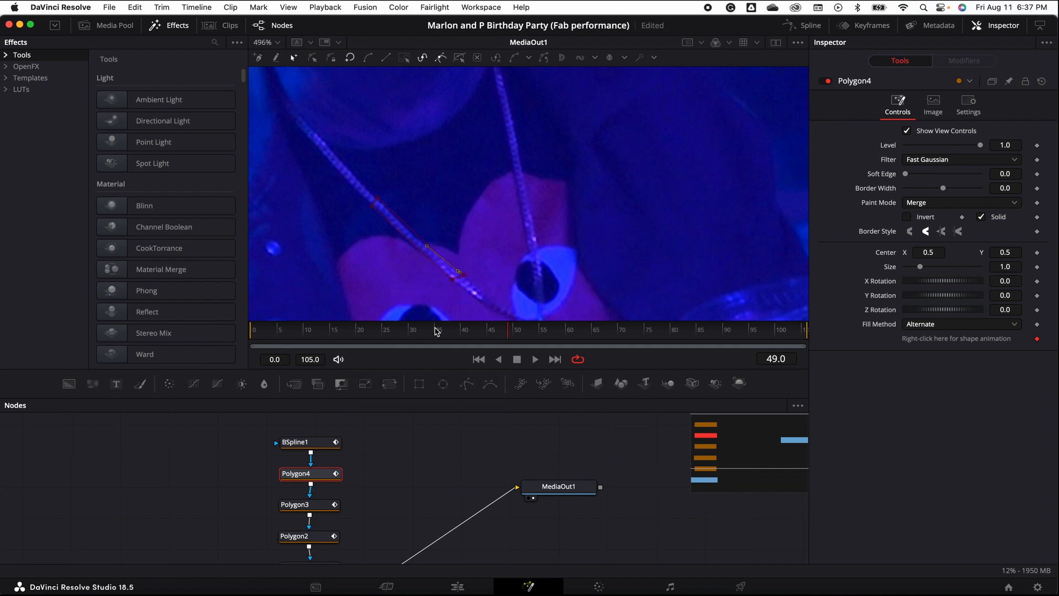
# Go to frame 70 and move all BSpline1 mask points together onto the heart's new position
pyautogui.click(316, 444)
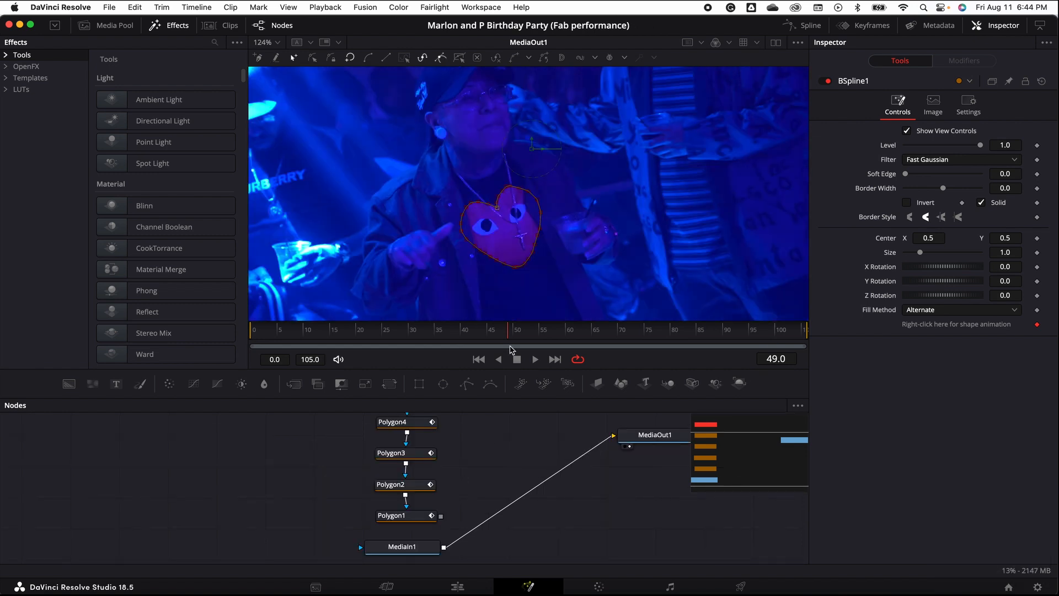
pyautogui.moveTo(511, 348)
pyautogui.mouseDown()
pyautogui.moveTo(649, 351)
pyautogui.moveTo(508, 353)
pyautogui.moveTo(621, 350)
pyautogui.mouseUp()
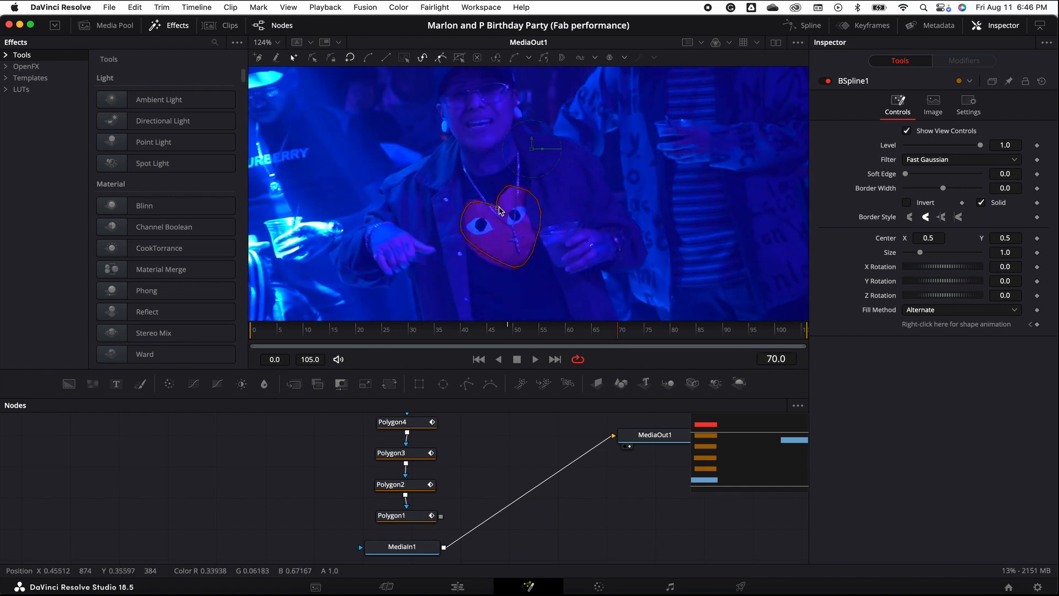
pyautogui.moveTo(429, 174); pyautogui.dragTo(563, 243)
pyautogui.moveTo(495, 261); pyautogui.dragTo(493, 258)
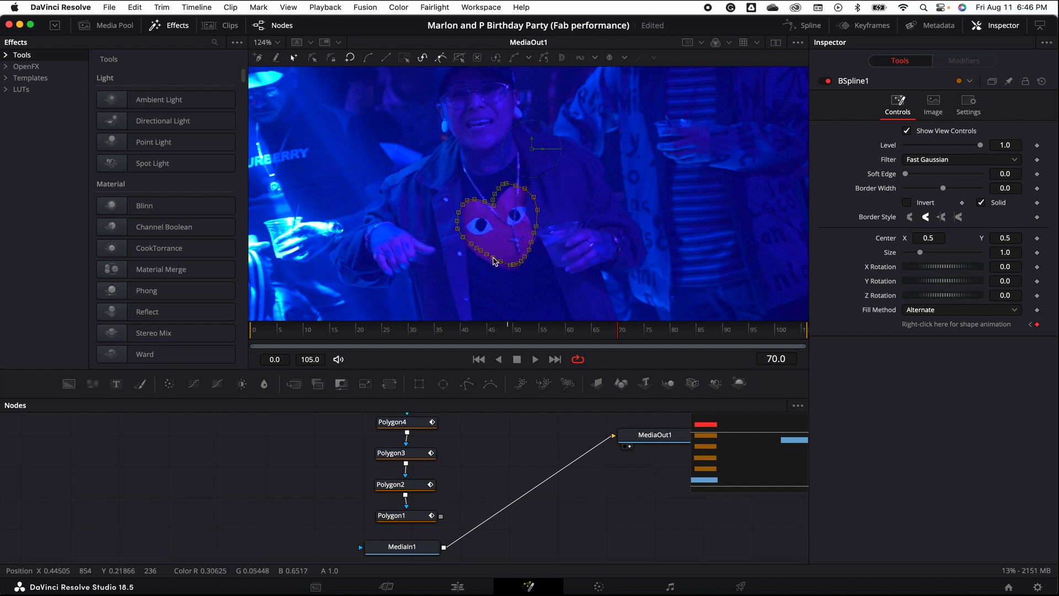
# Adjust individual BSpline1 points at frame 70 to follow the heart's notch, lobes and lower edge
pyautogui.click(446, 177)
pyautogui.scroll(5, 453, 194)
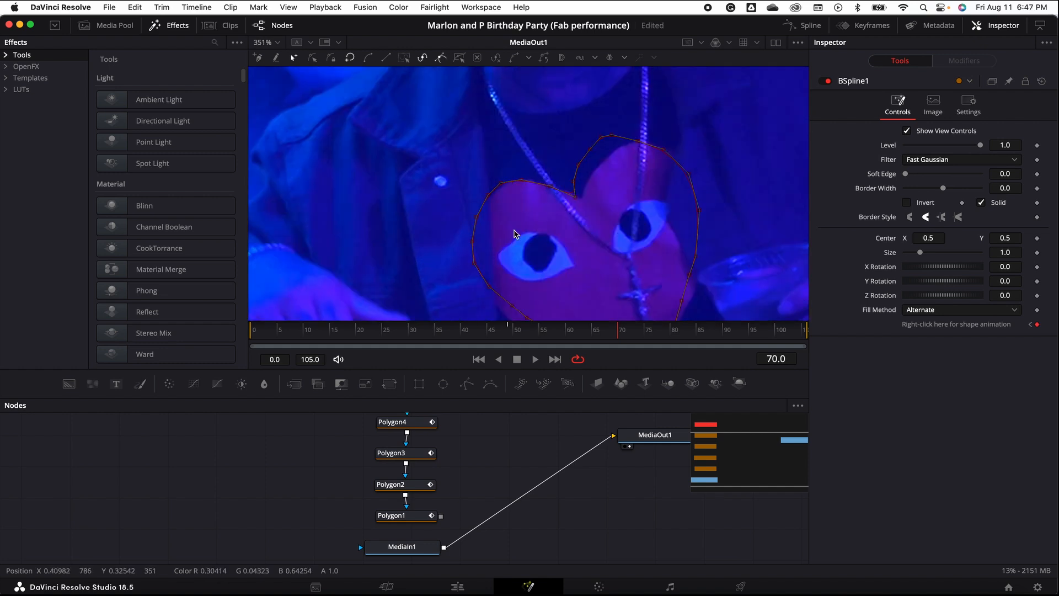
pyautogui.moveTo(579, 168); pyautogui.dragTo(644, 147)
pyautogui.scroll(-5, 686, 306)
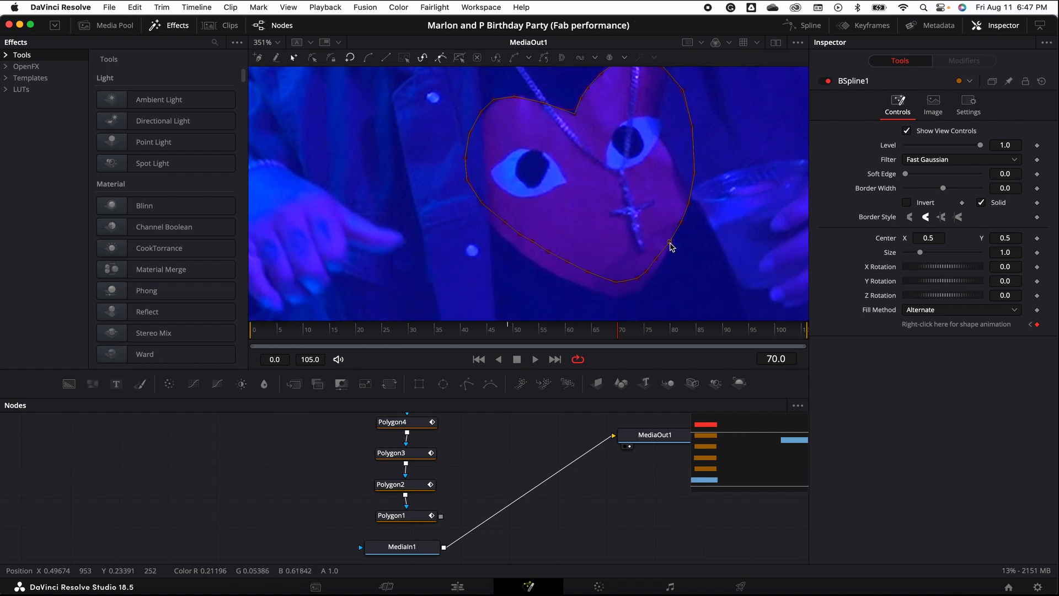
pyautogui.moveTo(656, 259); pyautogui.dragTo(486, 220)
pyautogui.moveTo(505, 222); pyautogui.dragTo(492, 224)
pyautogui.moveTo(486, 104); pyautogui.dragTo(515, 99)
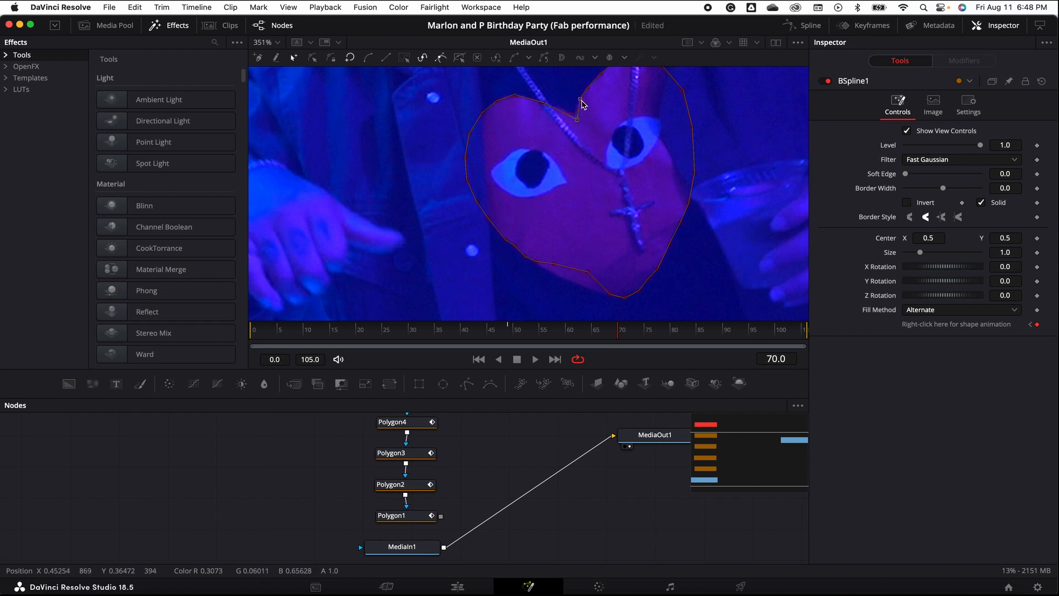
pyautogui.moveTo(562, 279); pyautogui.dragTo(536, 263)
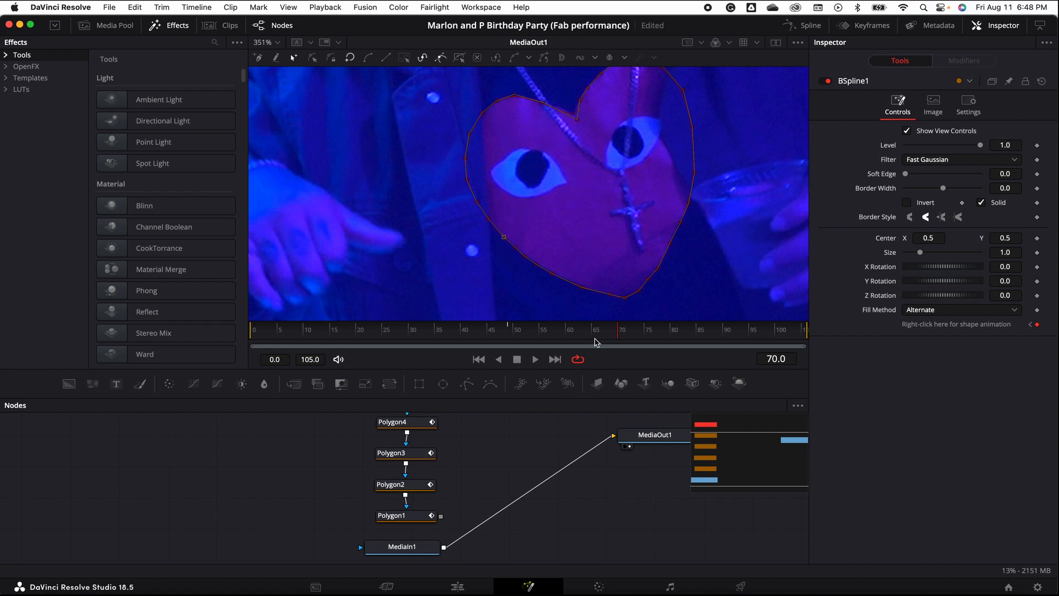
# Go to frame 59, move the whole BSpline1 mask onto the heart and refine points along its edge
pyautogui.click(566, 330)
pyautogui.moveTo(555, 331)
pyautogui.mouseDown()
pyautogui.moveTo(619, 333)
pyautogui.moveTo(548, 334)
pyautogui.moveTo(563, 336)
pyautogui.mouseUp()
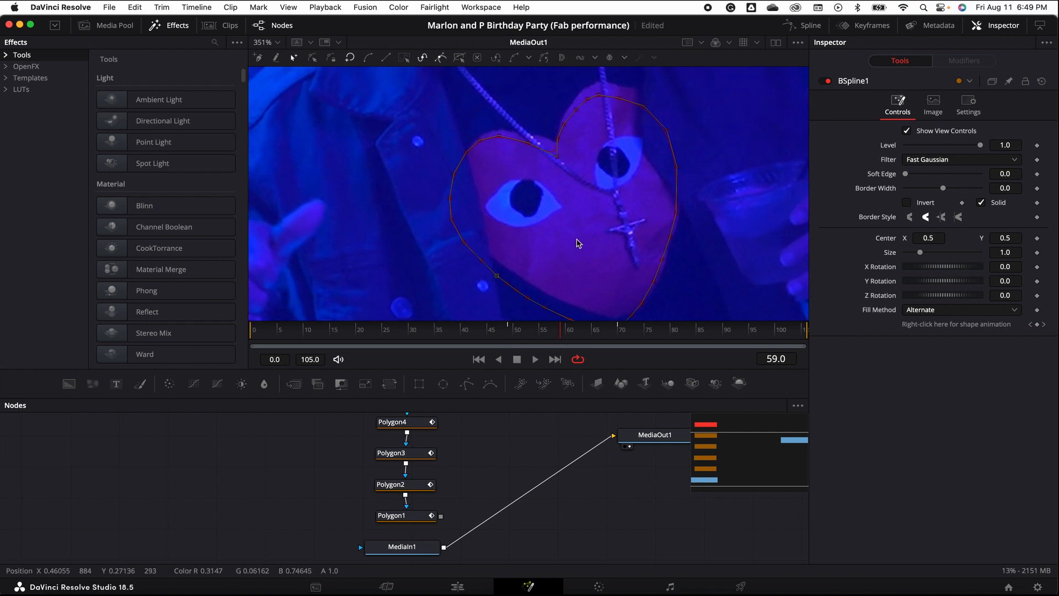
pyautogui.moveTo(384, 87); pyautogui.dragTo(731, 309)
pyautogui.moveTo(558, 162); pyautogui.dragTo(562, 147)
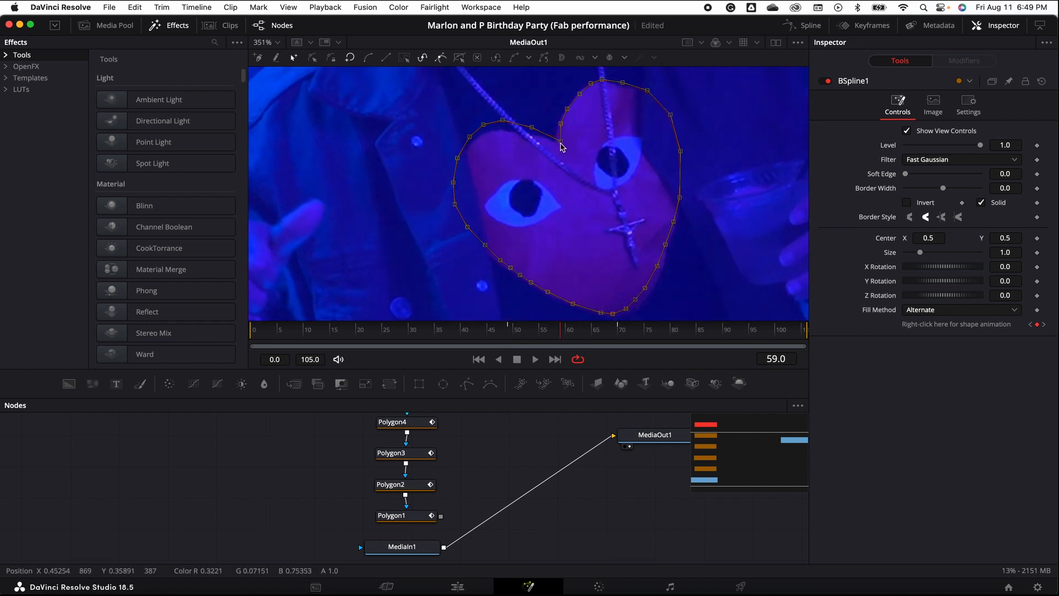
pyautogui.moveTo(660, 274); pyautogui.dragTo(636, 303)
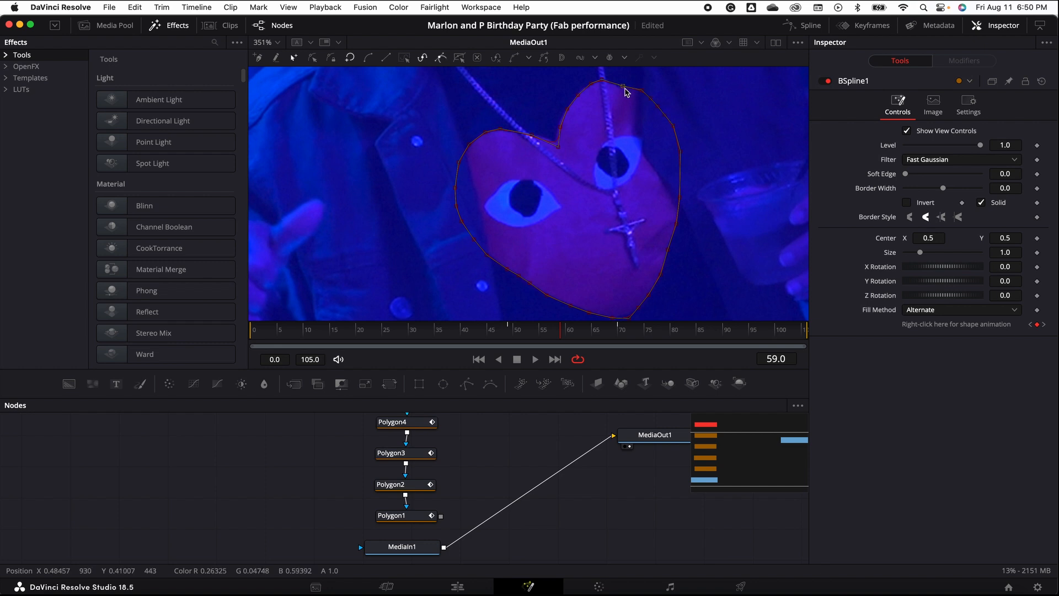
# Reposition the whole BSpline1 mask over the heart at frames 52 and 55
pyautogui.moveTo(514, 331); pyautogui.dragTo(525, 359)
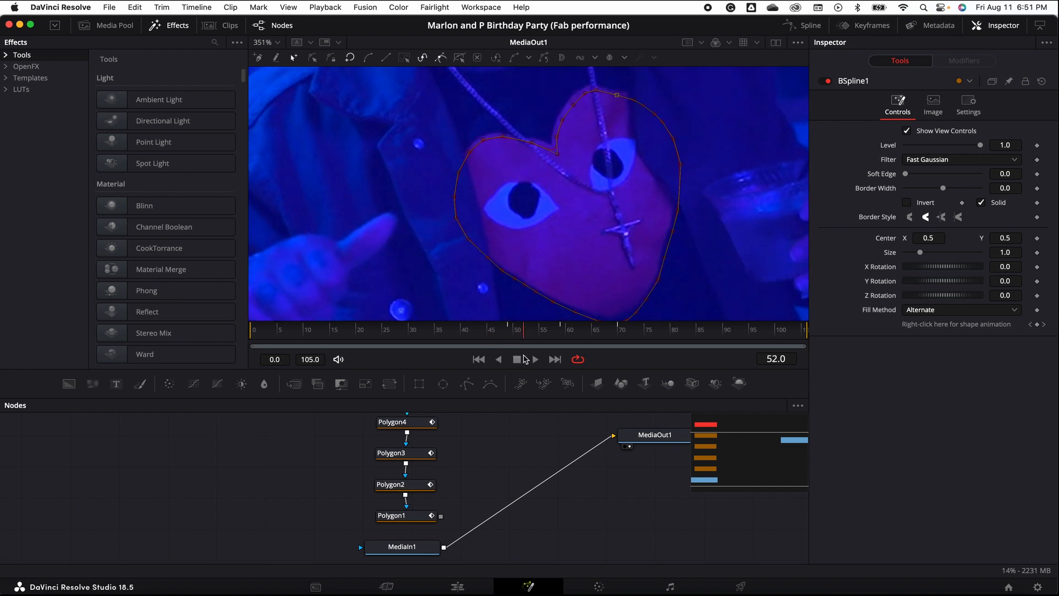
pyautogui.moveTo(367, 74); pyautogui.dragTo(708, 336)
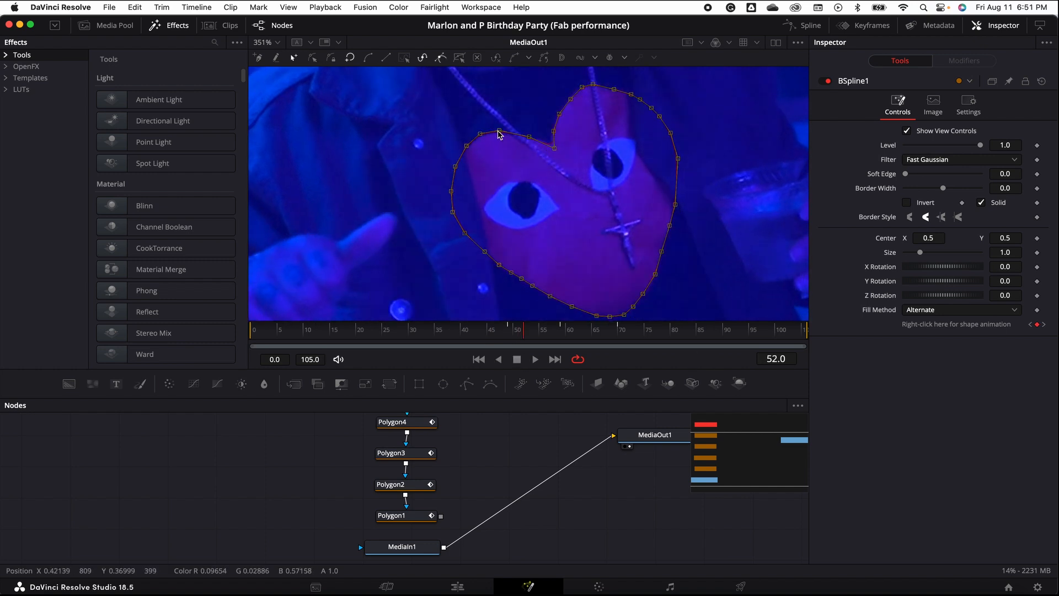
pyautogui.click(542, 335)
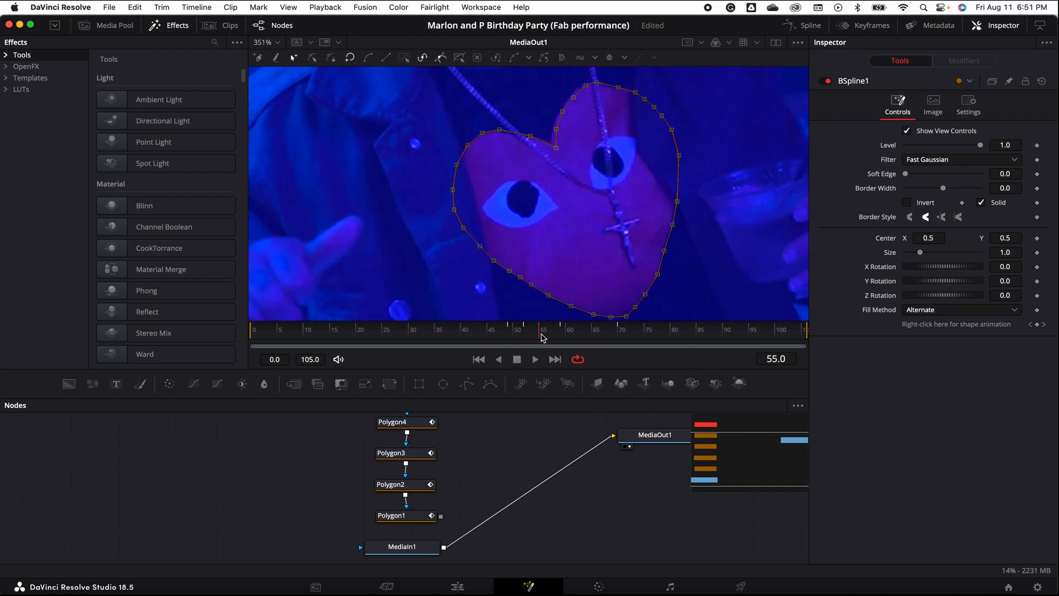
pyautogui.moveTo(556, 148); pyautogui.dragTo(553, 149)
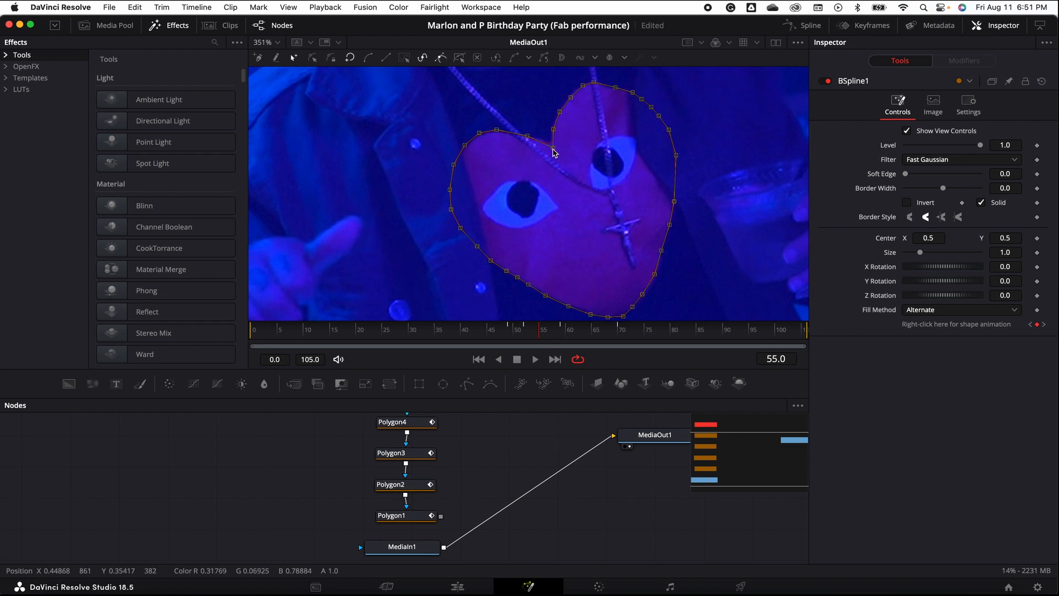
# Scrub between frames 53 and 70 and play the clip to check how the masks follow the shirt
pyautogui.moveTo(540, 334); pyautogui.dragTo(567, 329)
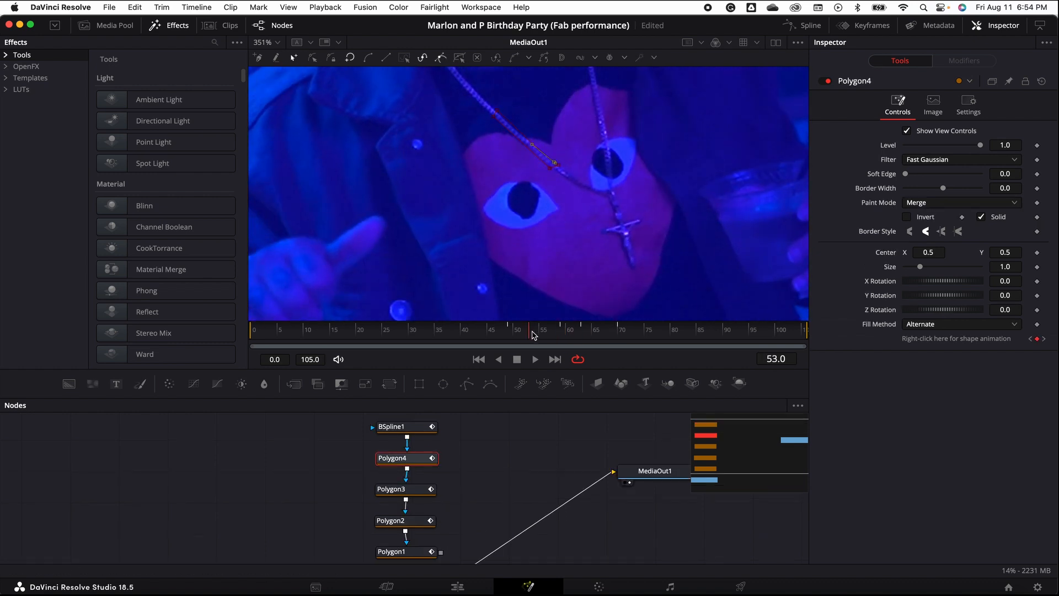
pyautogui.moveTo(532, 335); pyautogui.dragTo(596, 335)
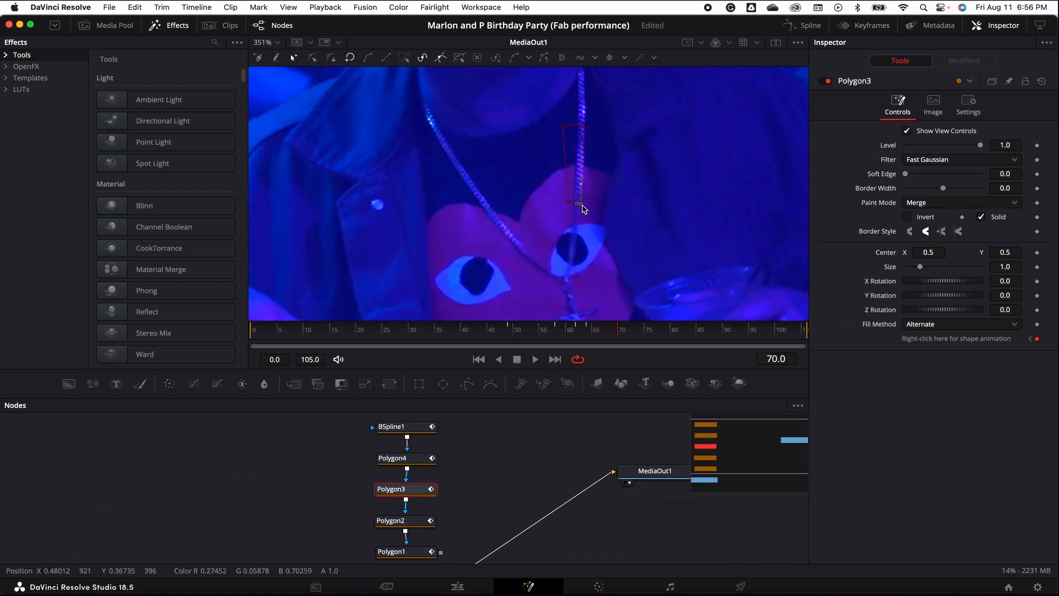
pyautogui.moveTo(622, 331); pyautogui.dragTo(566, 333)
pyautogui.press('space')
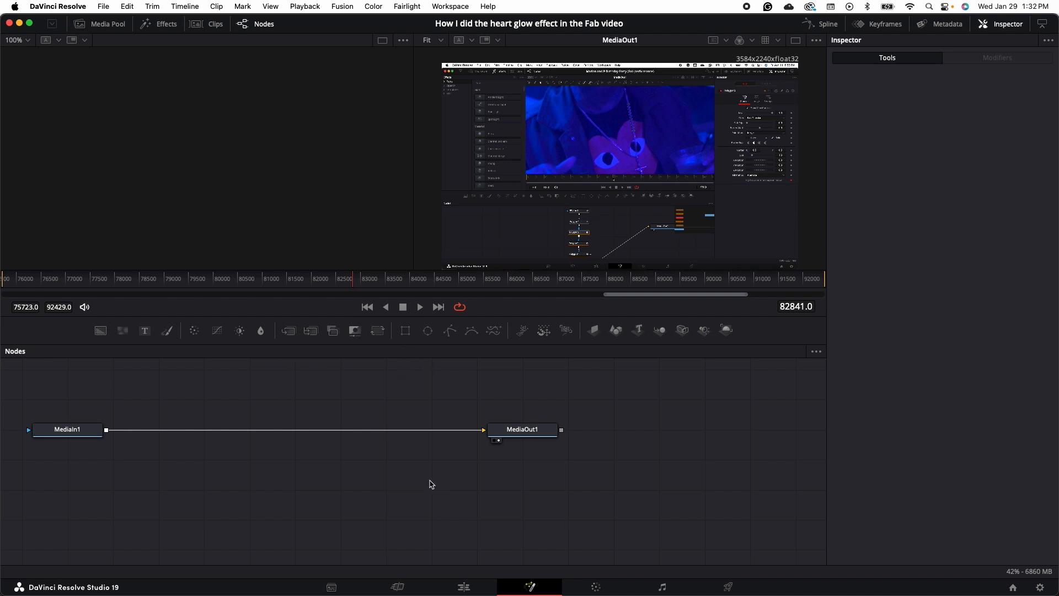
# Add a Merge node and wire it between MediaIn1 and MediaOut1, replacing their direct connection
pyautogui.click(289, 330)
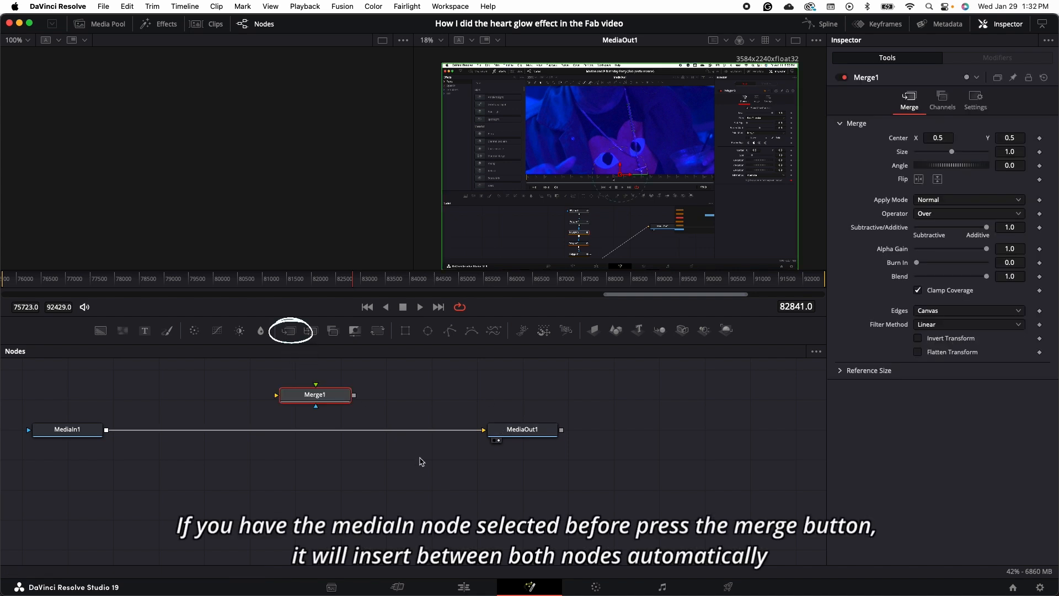
pyautogui.moveTo(307, 399); pyautogui.dragTo(311, 399)
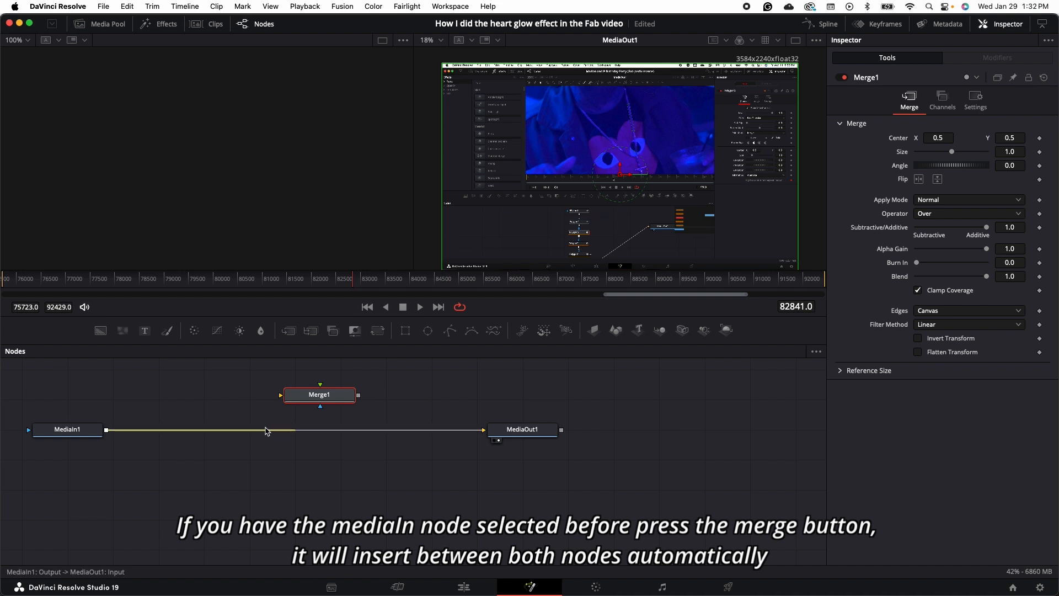
pyautogui.moveTo(380, 433); pyautogui.dragTo(357, 442)
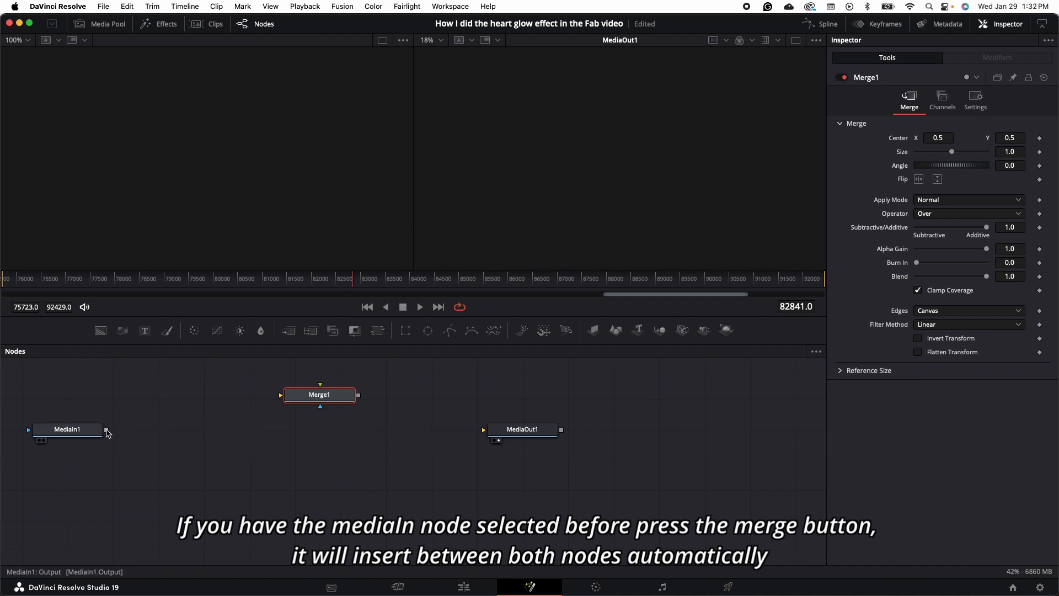
pyautogui.moveTo(106, 429); pyautogui.dragTo(292, 395)
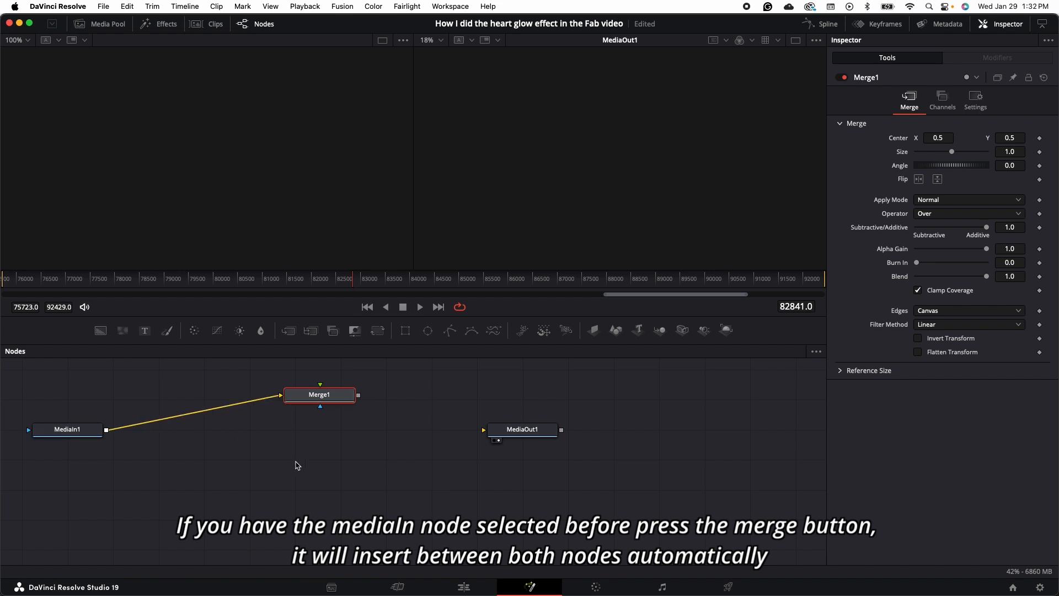
pyautogui.moveTo(359, 396); pyautogui.dragTo(484, 430)
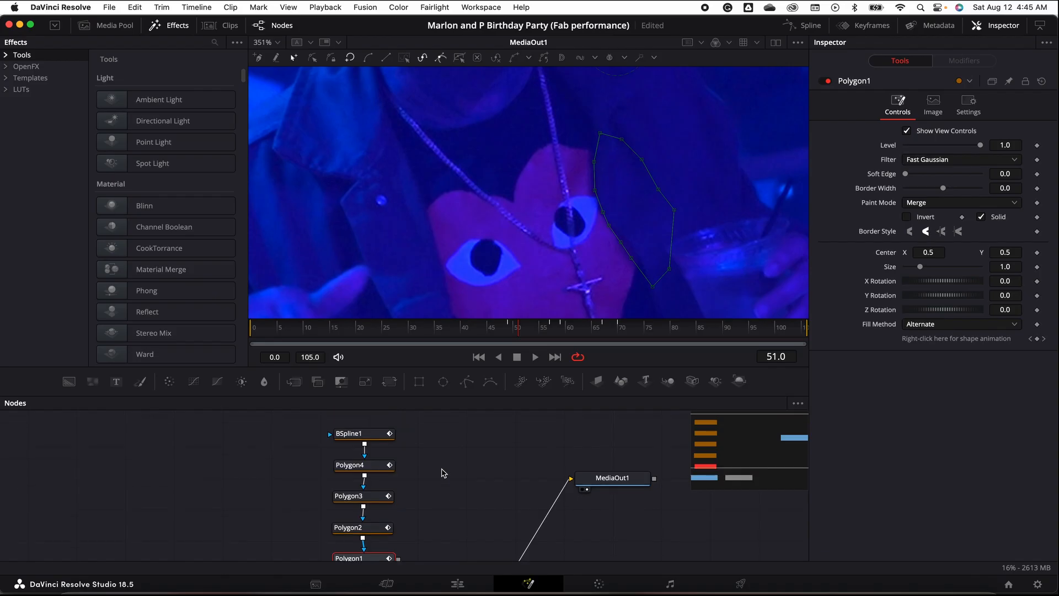
# Connect BSpline1's output to the foreground input of Merge1
pyautogui.click(368, 432)
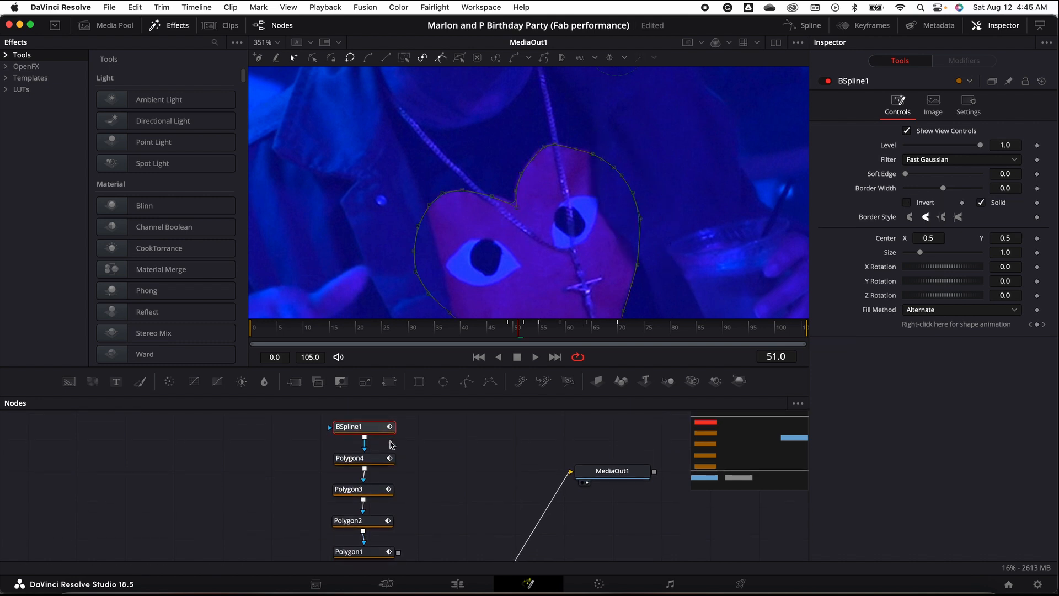
pyautogui.scroll(-3, 391, 444)
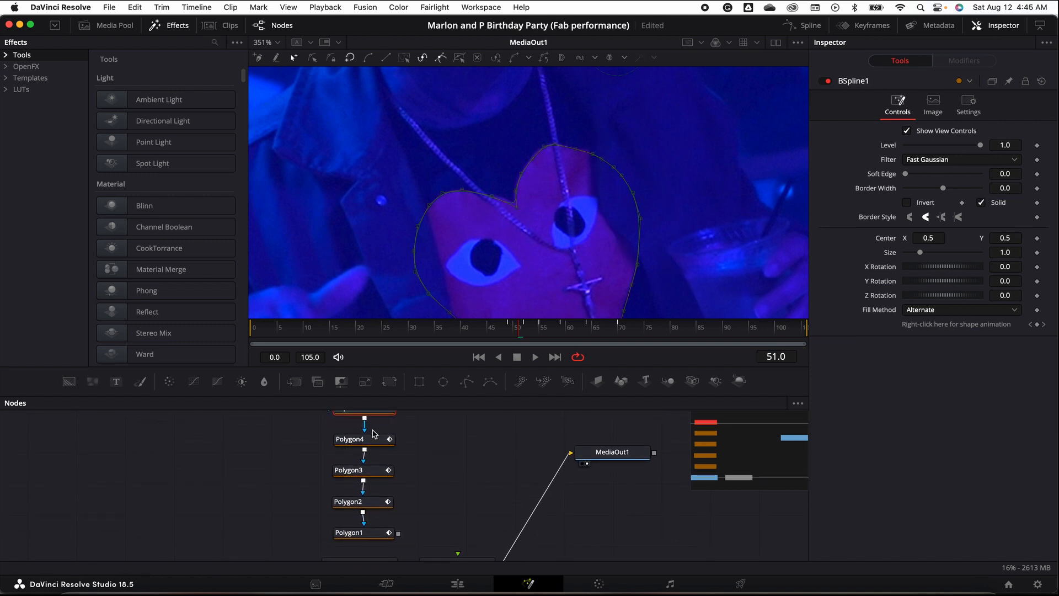
pyautogui.moveTo(364, 419); pyautogui.dragTo(453, 547)
pyautogui.scroll(-2, 456, 515)
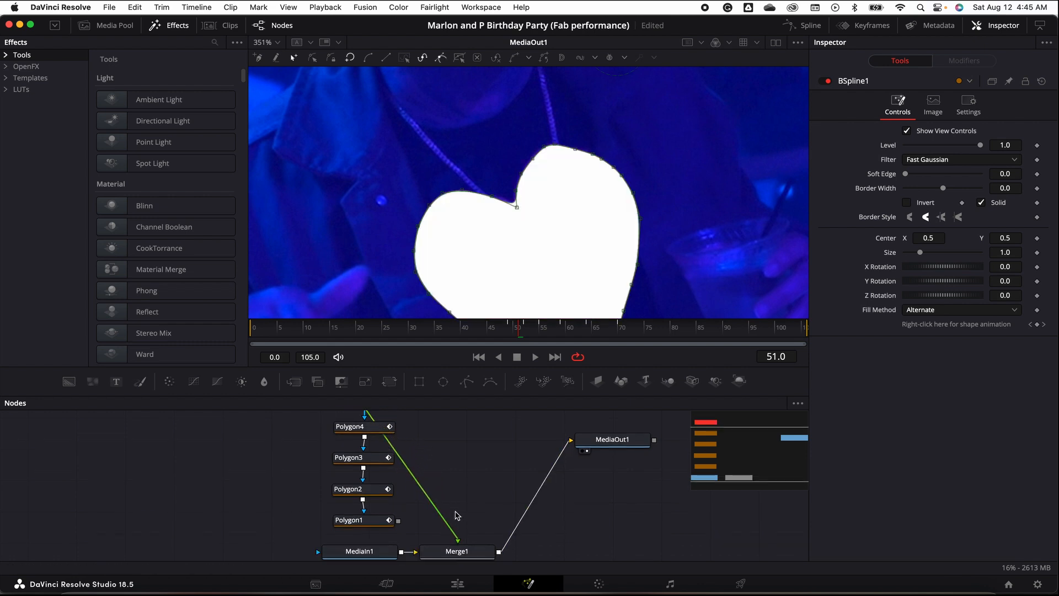
pyautogui.scroll(-1, 457, 509)
# Turn off Solid for BSpline1 and set its Border Width to 0.001 to leave a thin heart outline
pyautogui.scroll(5, 451, 478)
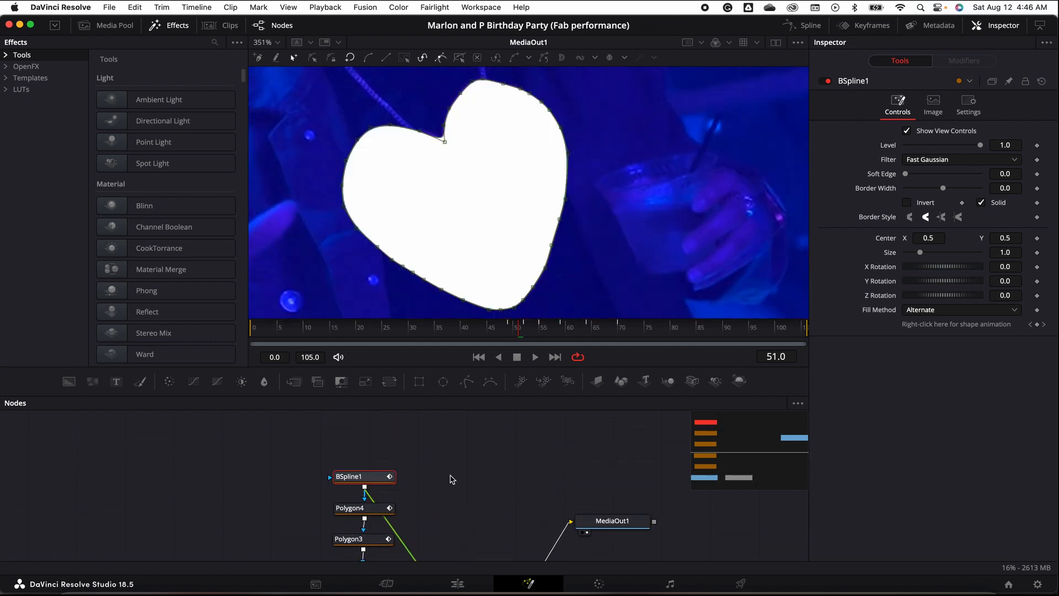
pyautogui.scroll(-1, 454, 476)
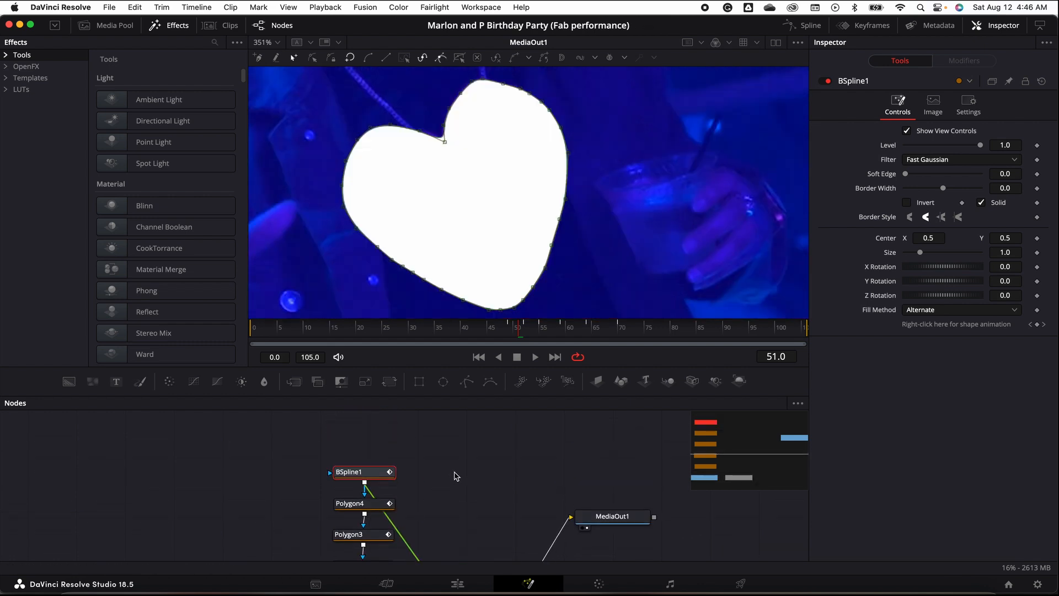
pyautogui.click(981, 202)
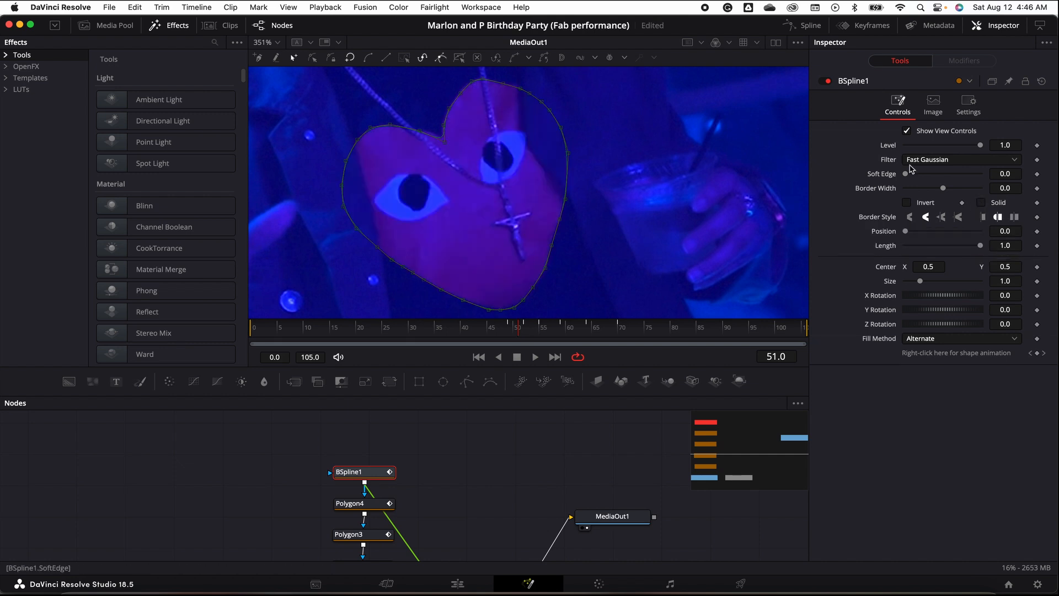
pyautogui.moveTo(941, 189); pyautogui.dragTo(944, 191)
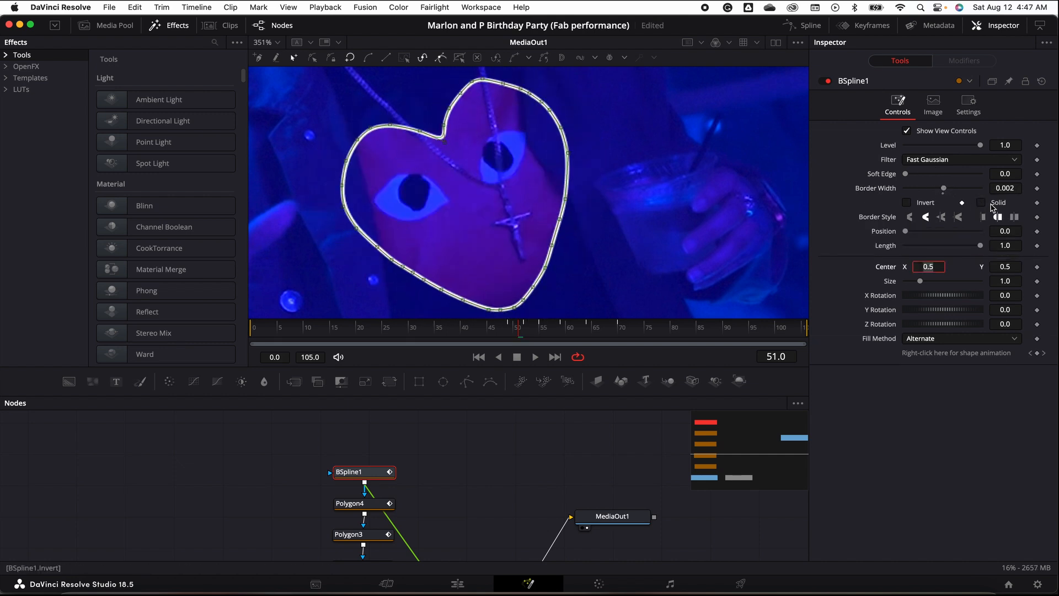
pyautogui.click(1015, 191)
pyautogui.write('=')
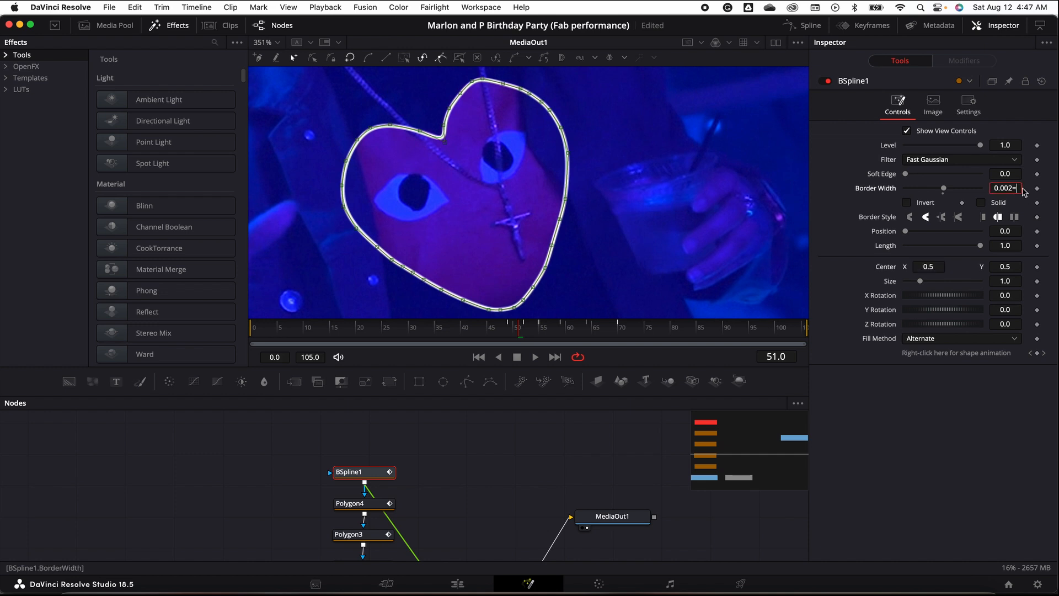
pyautogui.press('BackSpace')
pyautogui.write('1')
pyautogui.press('Return')
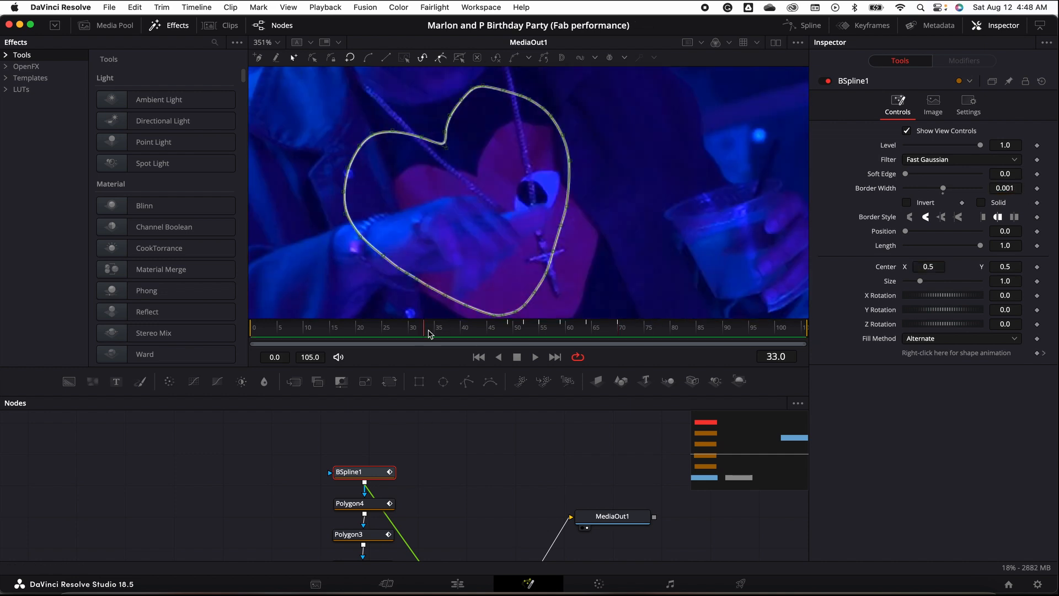
# Set BSpline1's Level to 0 at frame 48 and again just past frame 70
pyautogui.moveTo(980, 145); pyautogui.dragTo(905, 145)
pyautogui.moveTo(502, 333); pyautogui.dragTo(623, 333)
pyautogui.moveTo(980, 145); pyautogui.dragTo(904, 145)
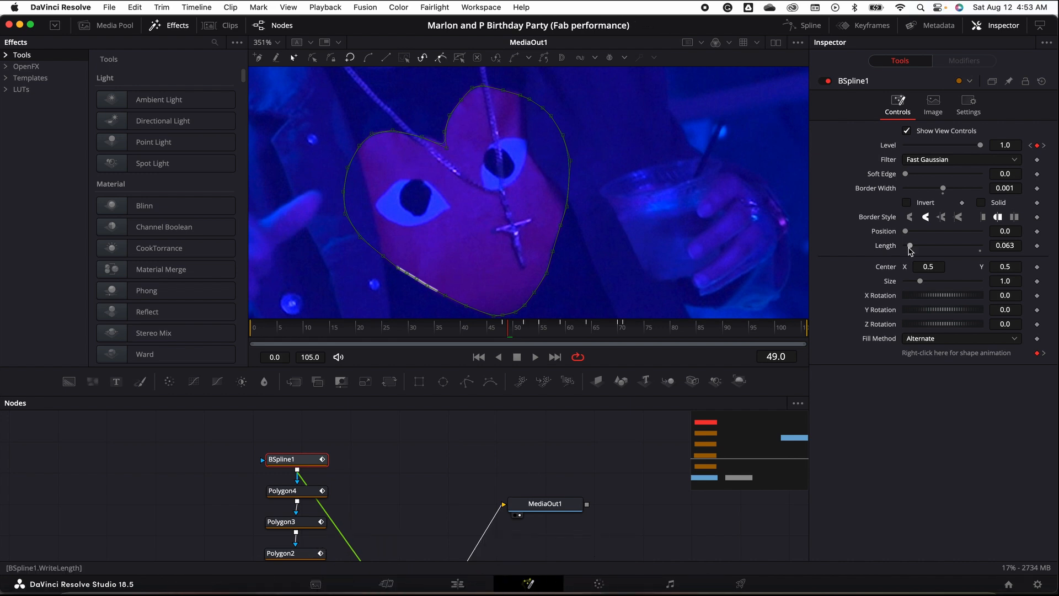
# Try different Length and Position values for BSpline1's outline around frame 49 and scrub through the result
pyautogui.moveTo(910, 249); pyautogui.dragTo(914, 249)
pyautogui.scroll(-2, 573, 472)
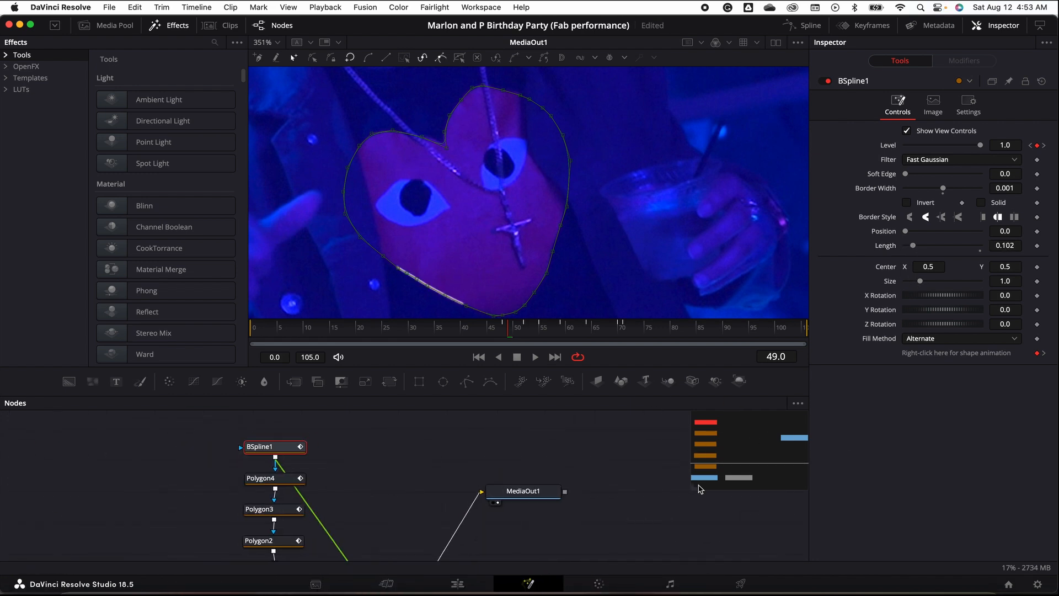
pyautogui.moveTo(913, 249); pyautogui.dragTo(905, 250)
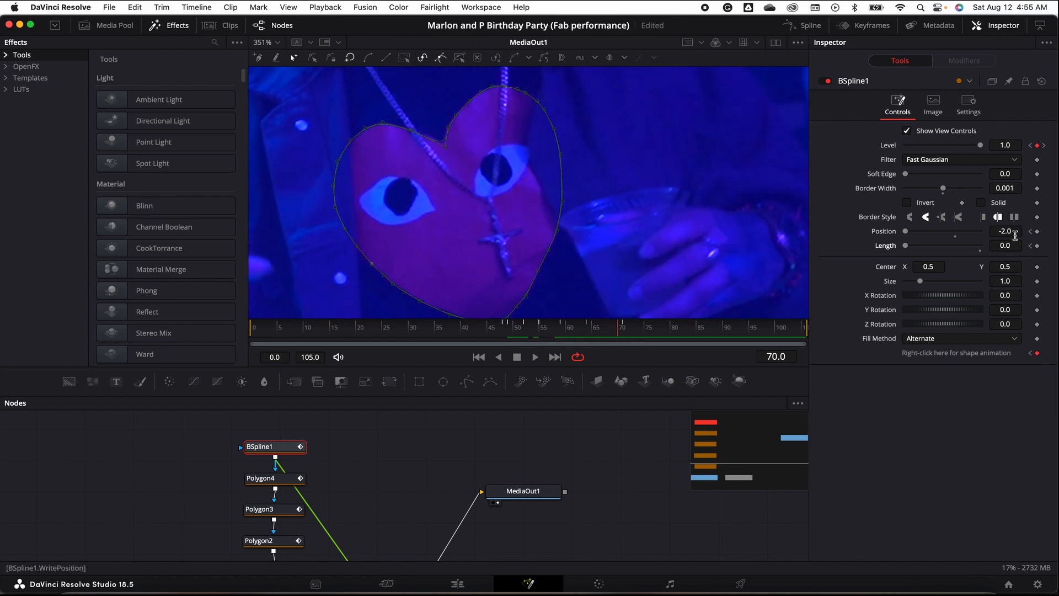
pyautogui.moveTo(904, 234)
pyautogui.mouseDown()
pyautogui.moveTo(1014, 235)
pyautogui.moveTo(913, 248)
pyautogui.mouseUp()
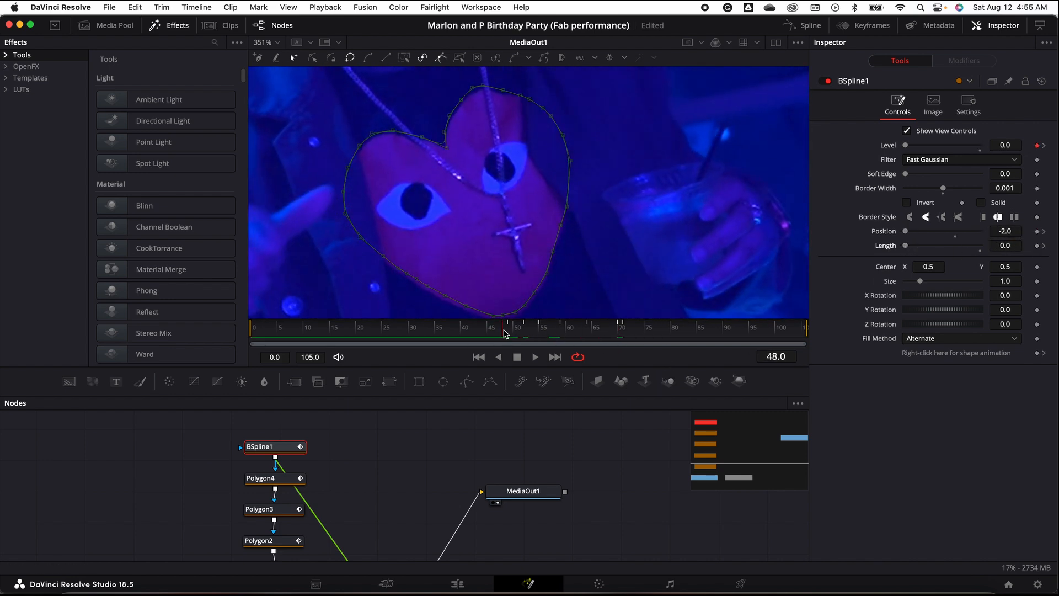
pyautogui.moveTo(503, 329); pyautogui.dragTo(489, 359)
pyautogui.moveTo(906, 246); pyautogui.dragTo(914, 246)
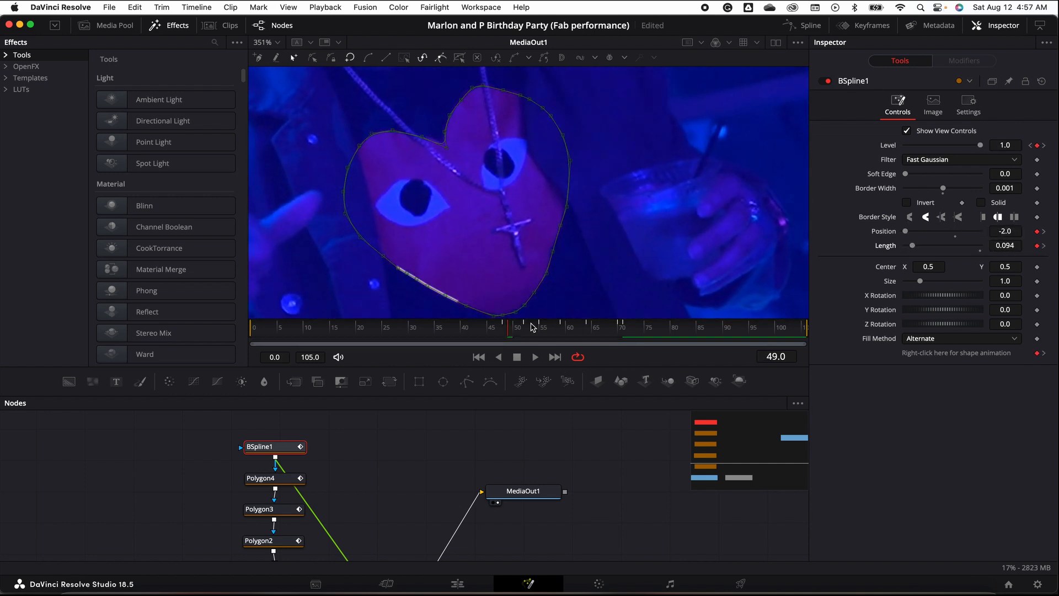
pyautogui.moveTo(530, 327); pyautogui.dragTo(603, 355)
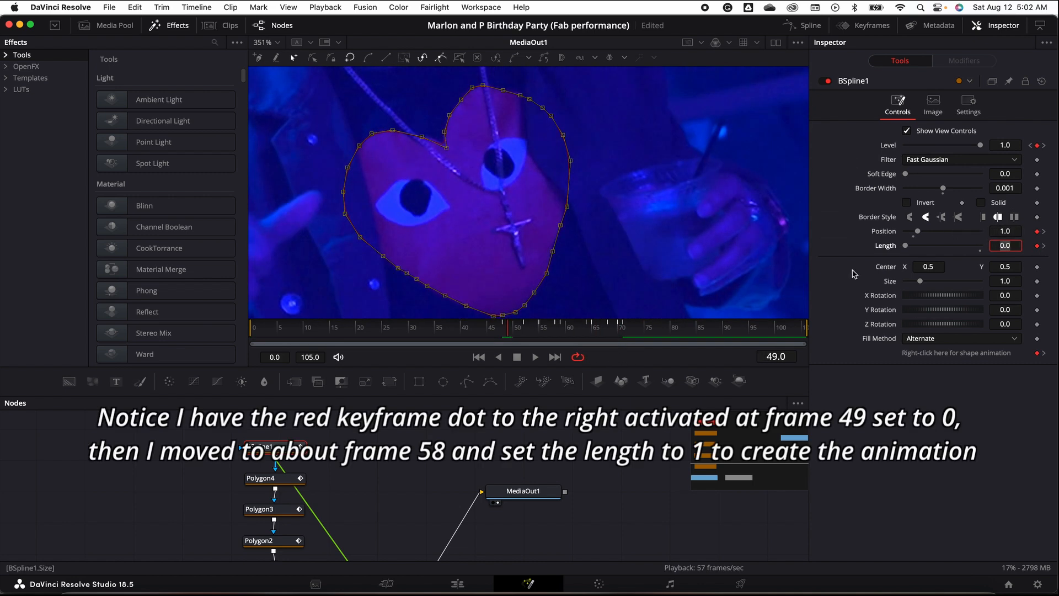
# Set BSpline1's Length to 1 at about frame 58 and scrub through the outline's write-on animation
pyautogui.moveTo(906, 246); pyautogui.dragTo(988, 248)
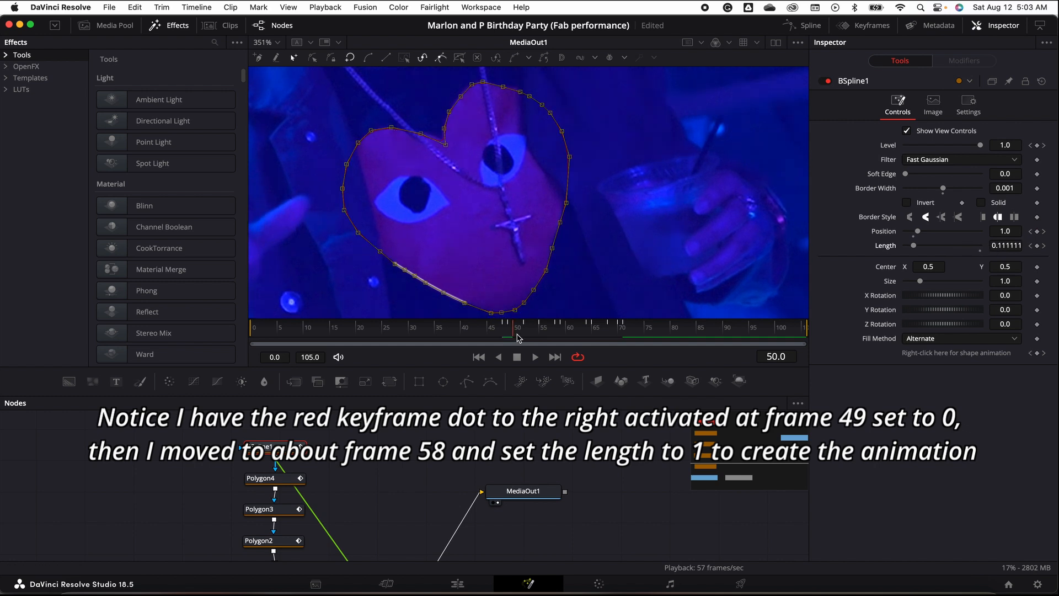
pyautogui.moveTo(516, 334); pyautogui.dragTo(582, 341)
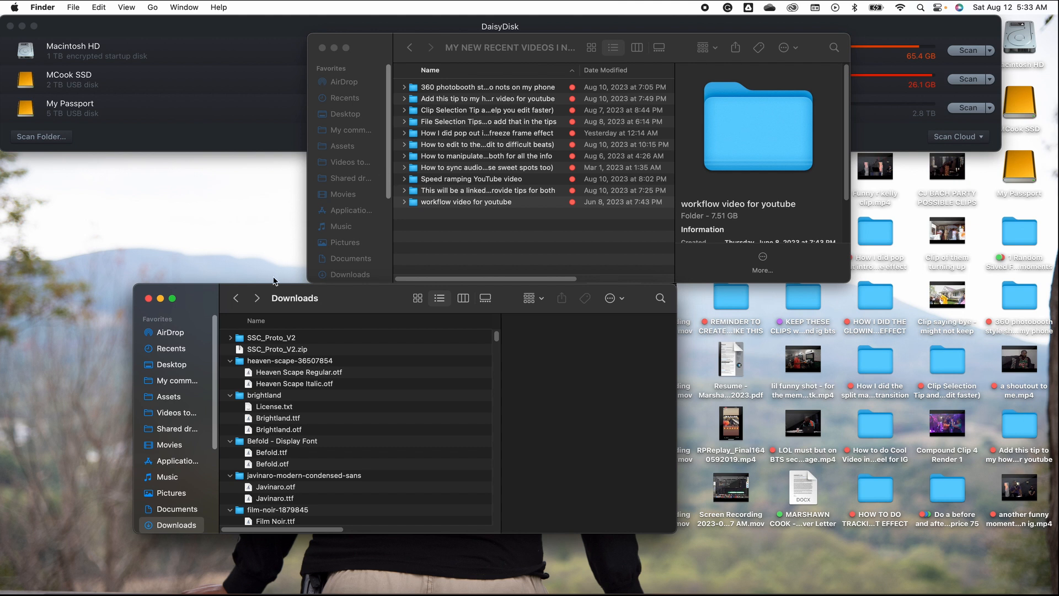
# In Finder, install the ProtoV1.drfx template bundle from the V1 folder of SSC_Proto_V2 in Downloads
pyautogui.moveTo(353, 300); pyautogui.dragTo(358, 292)
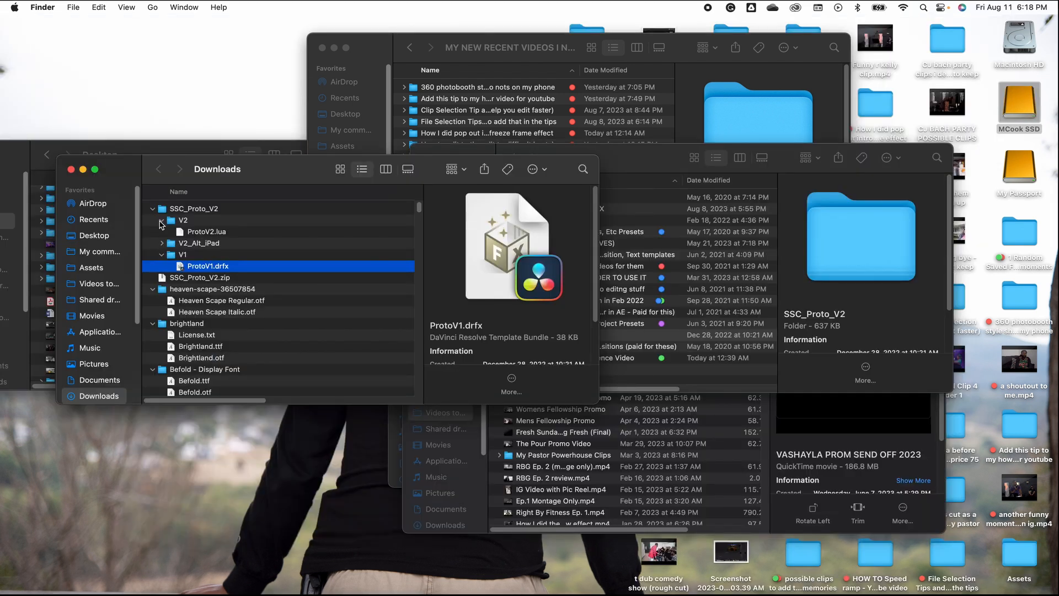
pyautogui.click(160, 221)
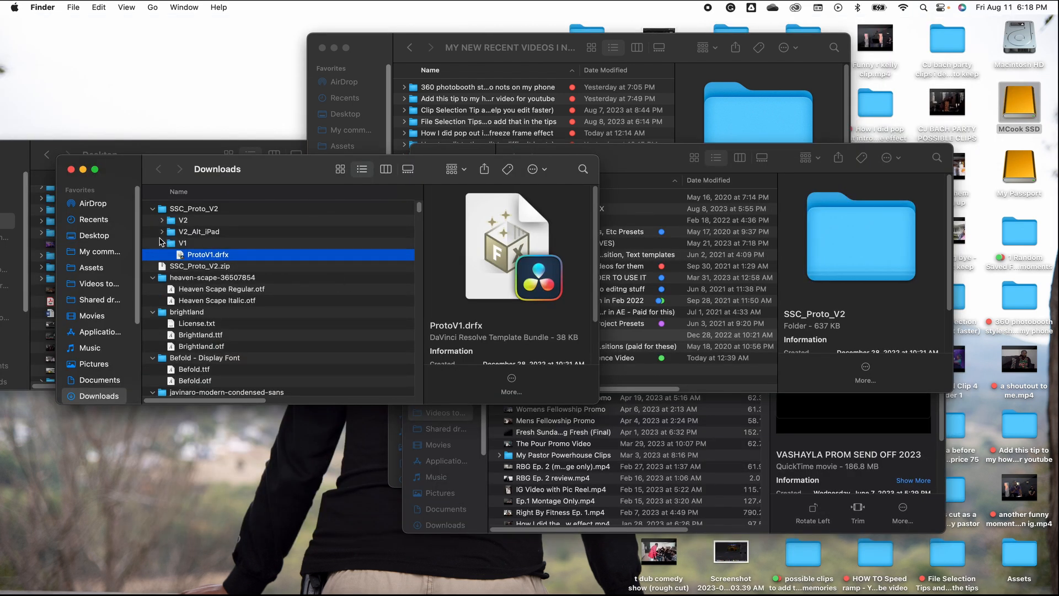
pyautogui.doubleClick(182, 256)
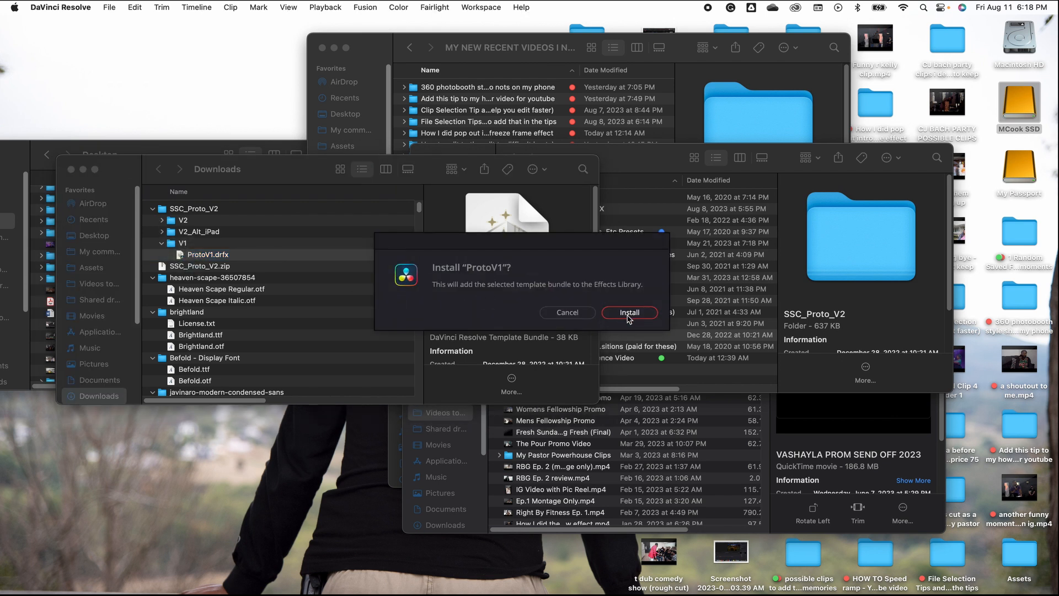
pyautogui.click(626, 312)
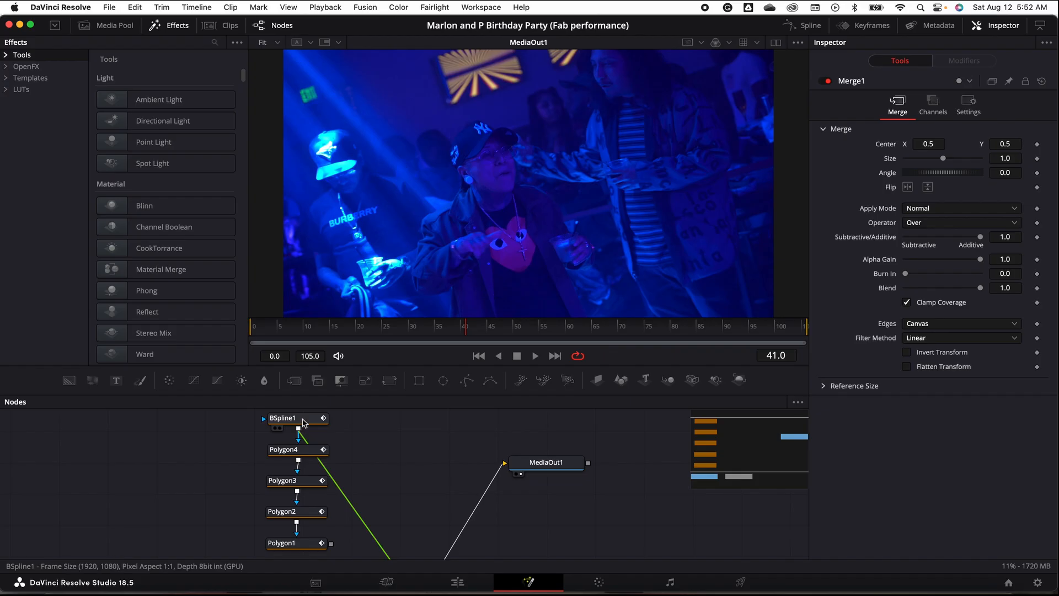
# Back in DaVinci Resolve, add the ProtoV2_Effect tool after BSpline1 and look through its glow and noise settings
pyautogui.click(300, 433)
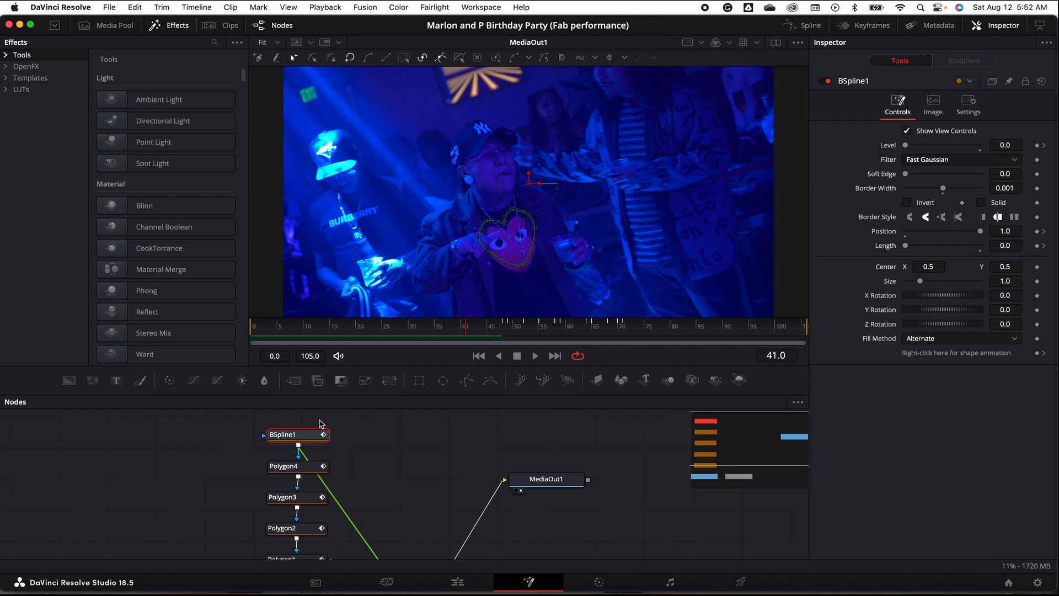
pyautogui.hotkey('shift', 'space')
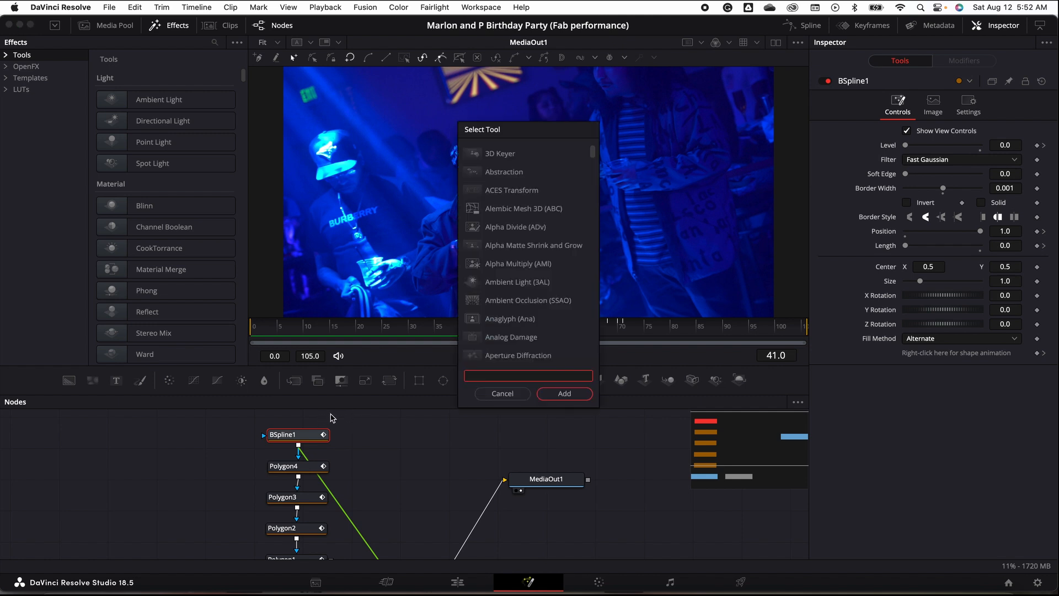
pyautogui.write('PRO')
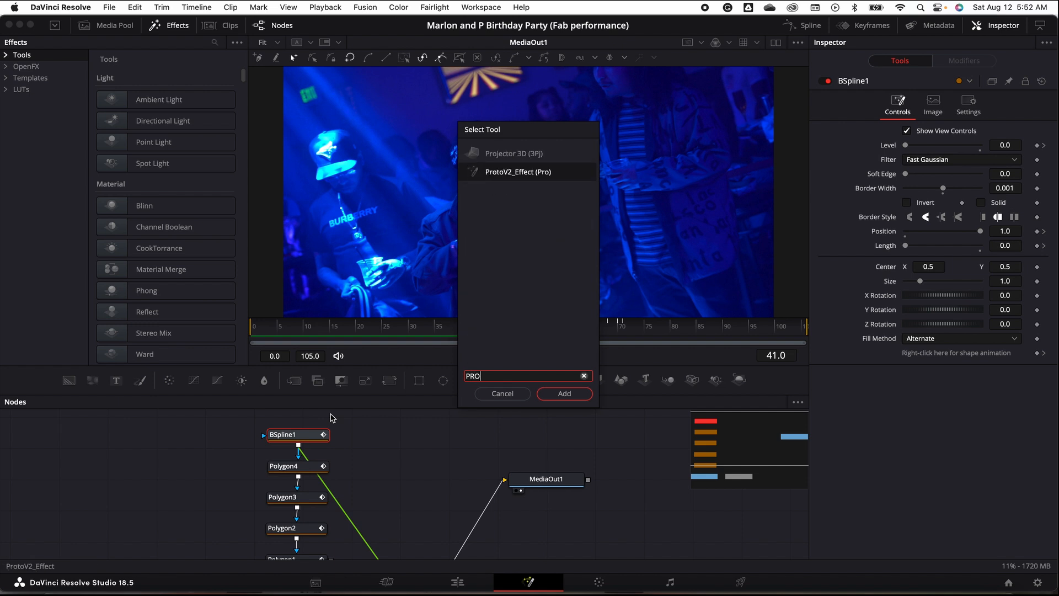
pyautogui.click(481, 175)
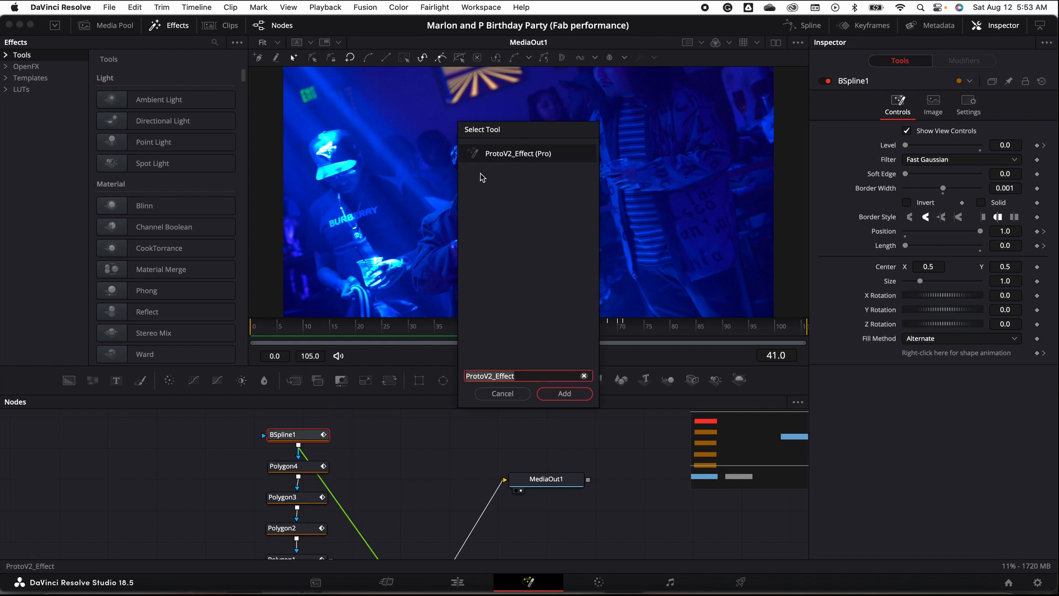
pyautogui.click(559, 395)
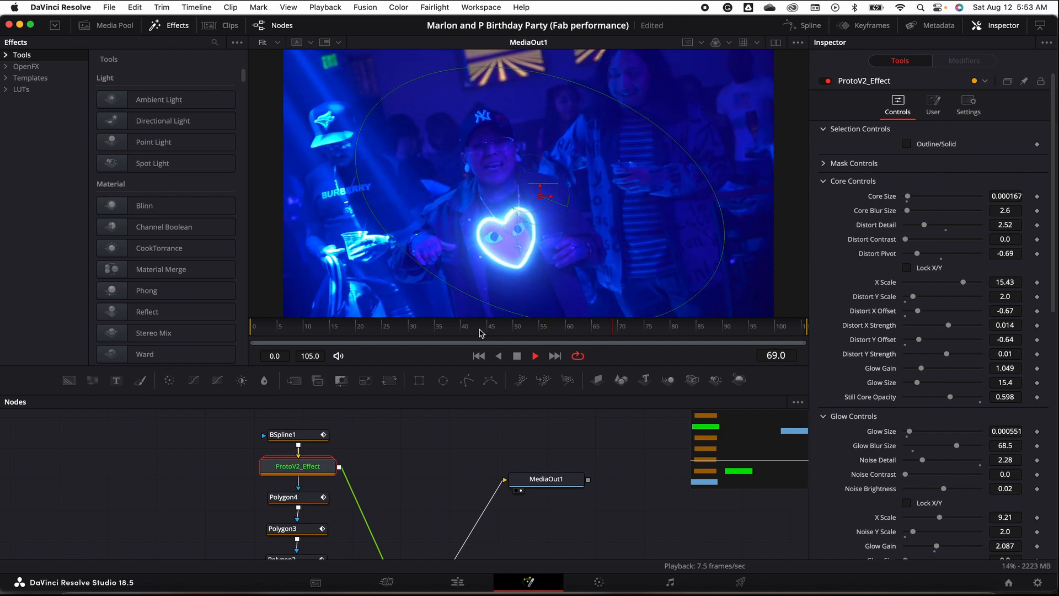
pyautogui.scroll(-10, 1030, 291)
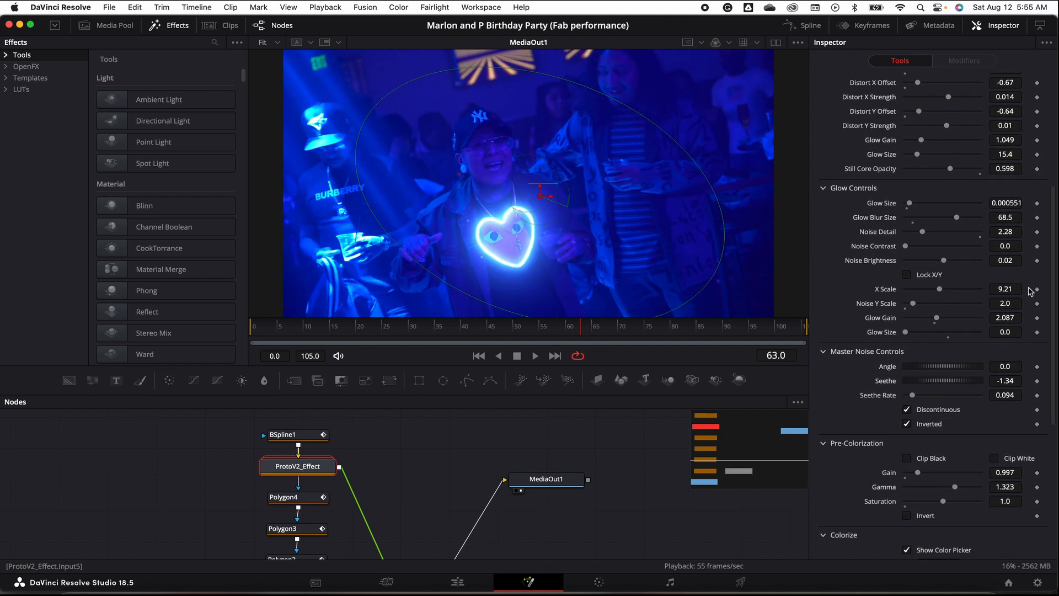
# Shift the Colorize hue of ProtoV2_Effect to give the heart outline a pink glow
pyautogui.scroll(-10, 1030, 291)
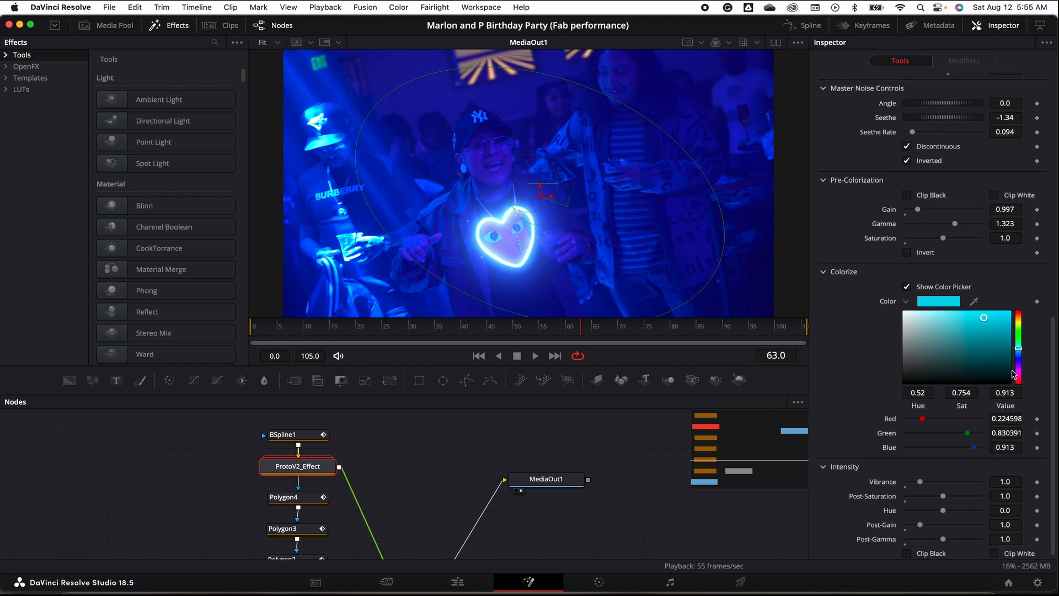
pyautogui.moveTo(1018, 350); pyautogui.dragTo(1038, 300)
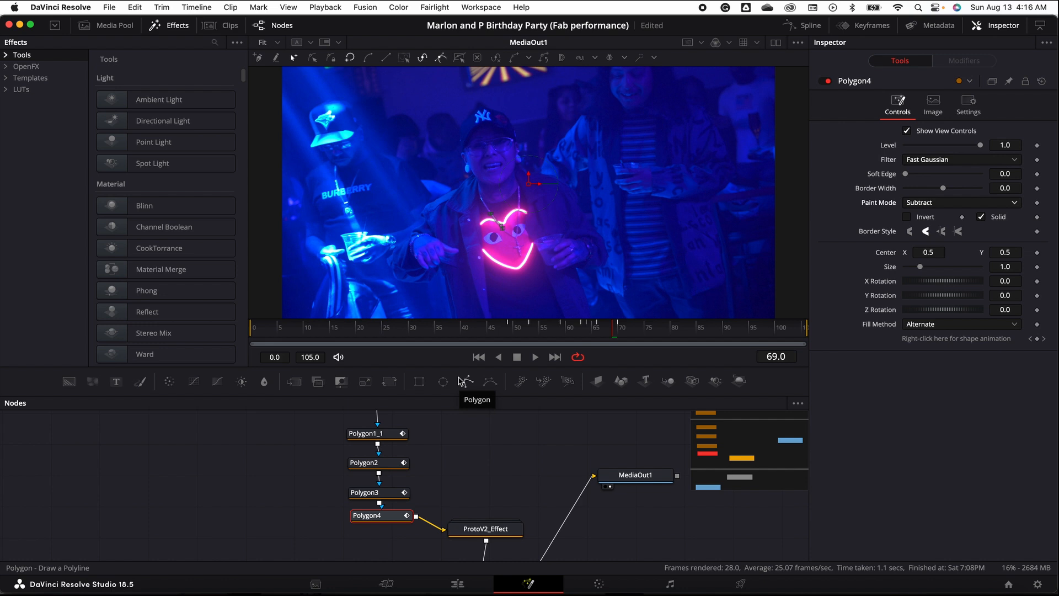
# Connect Polygon1_1's output to Polygon2 and set Polygon2's Paint Mode to Subtract
pyautogui.click(467, 451)
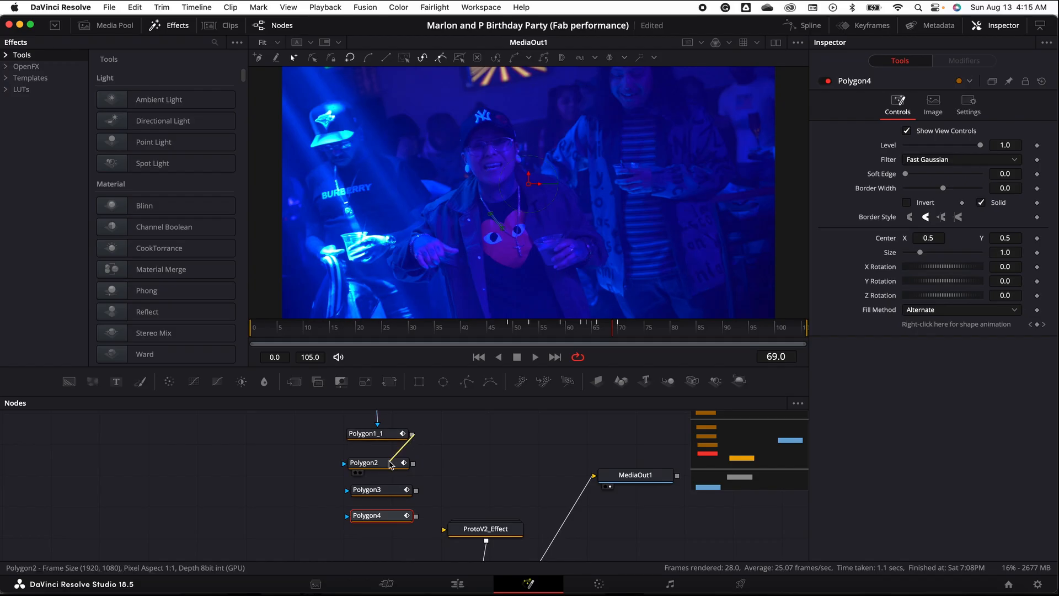
pyautogui.click(380, 466)
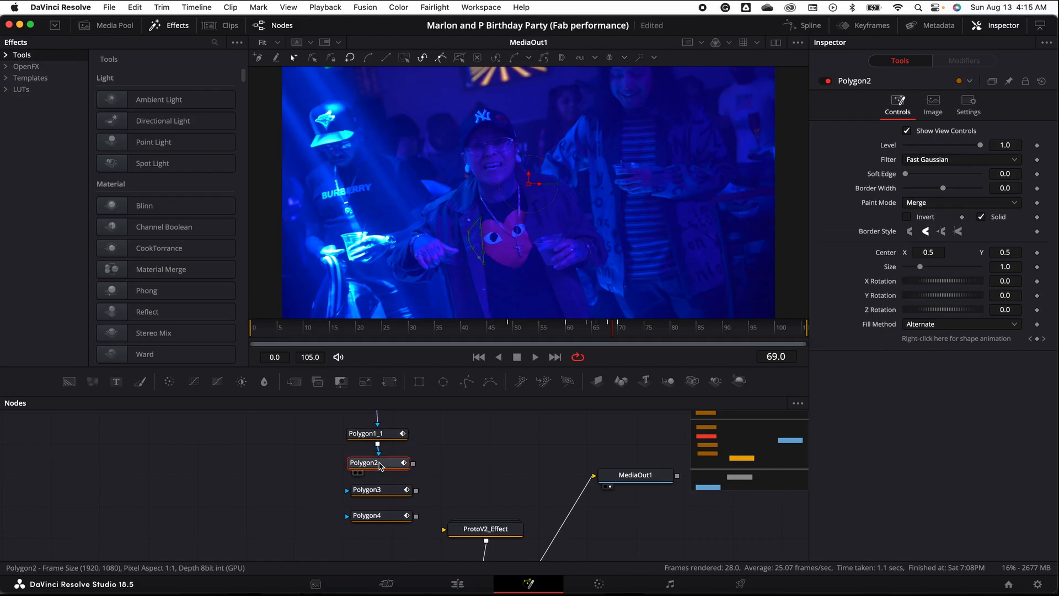
pyautogui.click(960, 202)
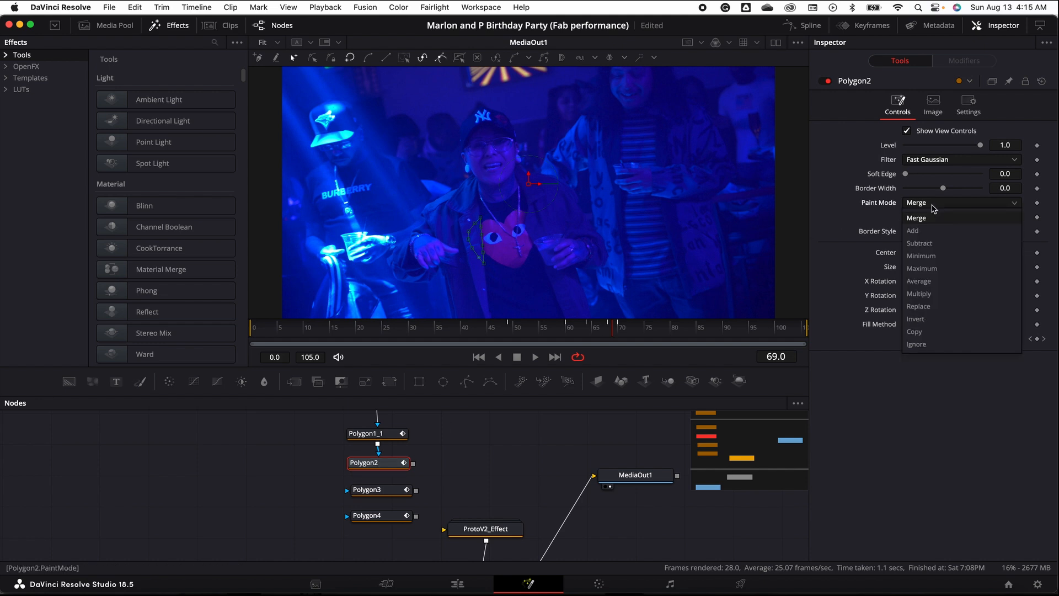
pyautogui.click(907, 246)
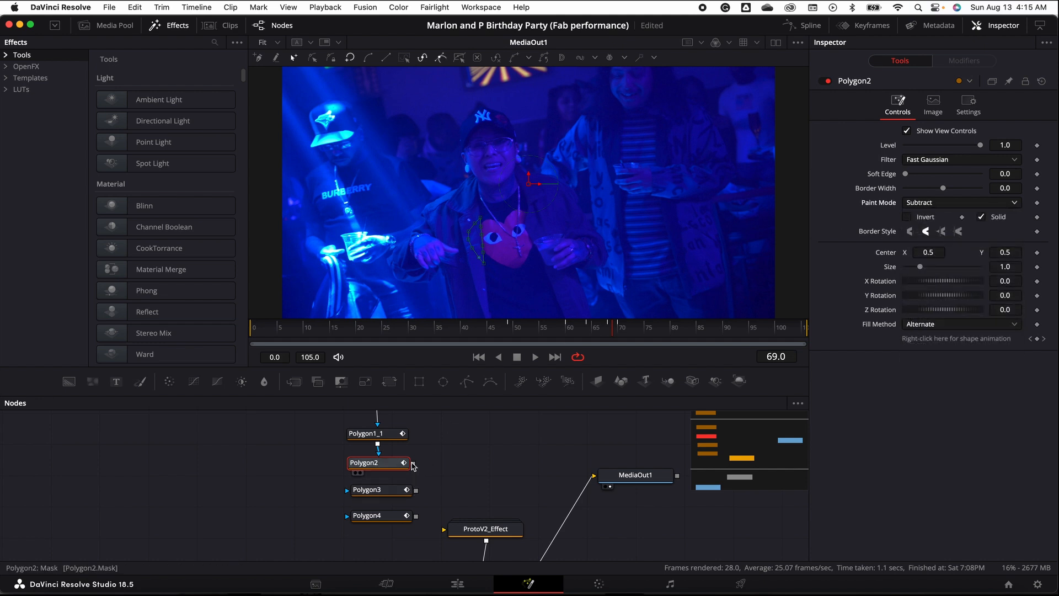
# Chain Polygon2 through Polygon3 and Polygon4 into ProtoV2_Effect, and set Polygon3's Paint Mode to Subtract
pyautogui.moveTo(413, 466); pyautogui.dragTo(386, 490)
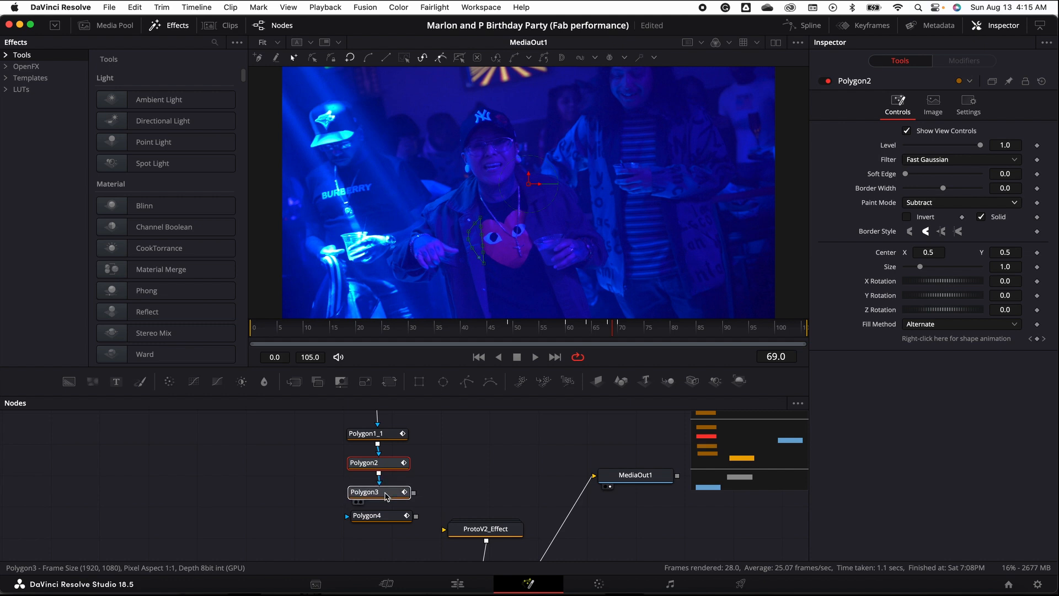
pyautogui.click(386, 492)
pyautogui.moveTo(415, 493); pyautogui.dragTo(469, 530)
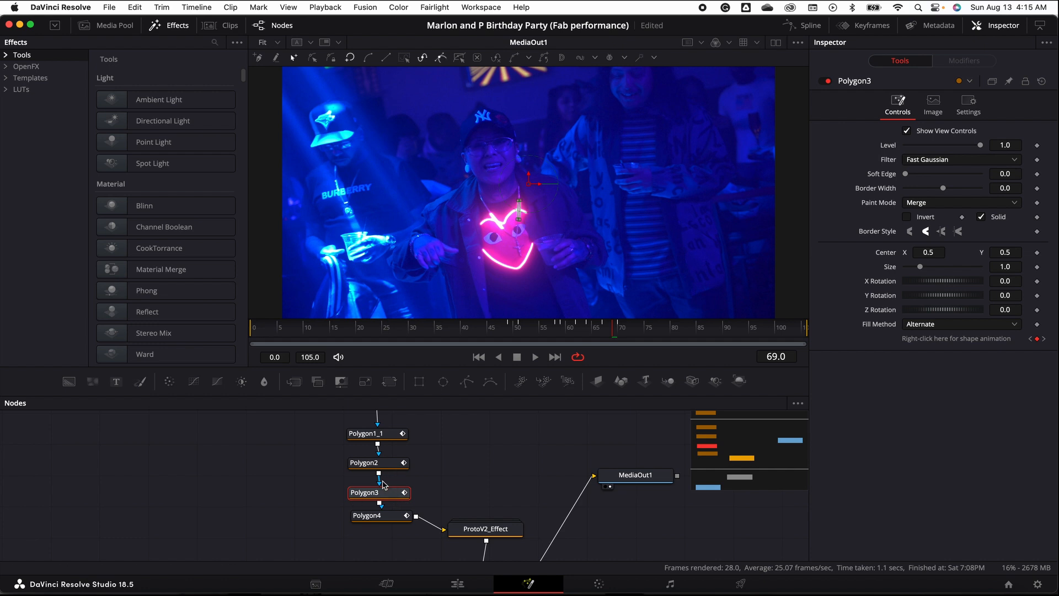
pyautogui.click(932, 203)
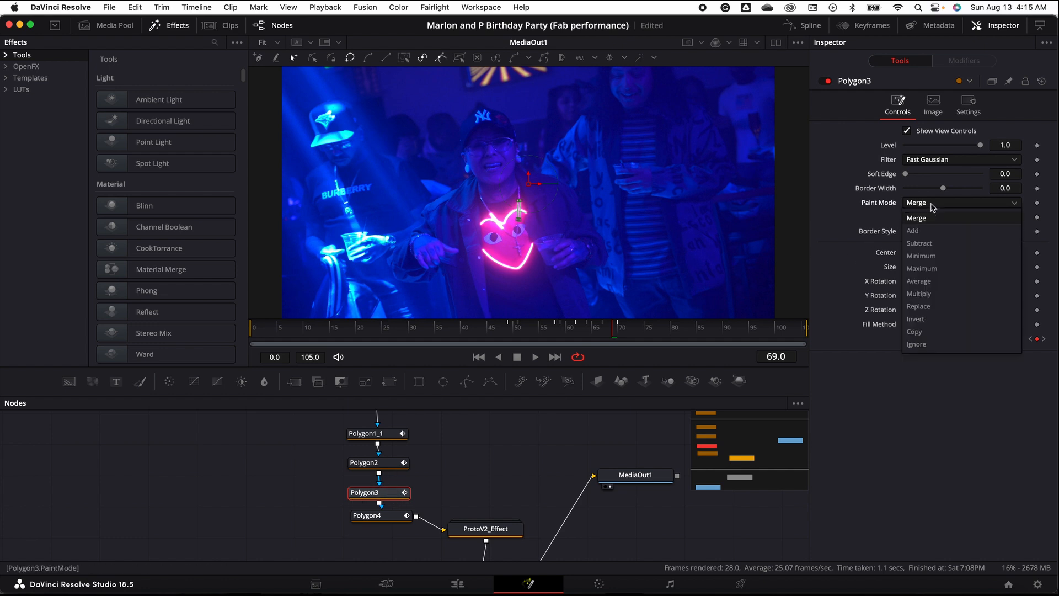
pyautogui.click(915, 253)
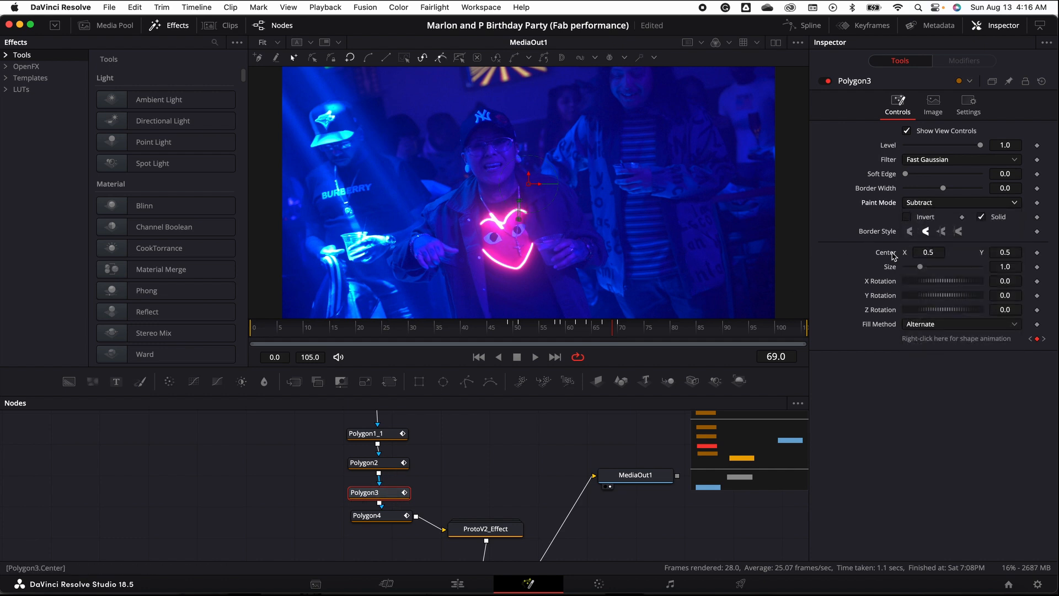
# Set the Paint Mode of Polygon4 to Subtract
pyautogui.click(378, 517)
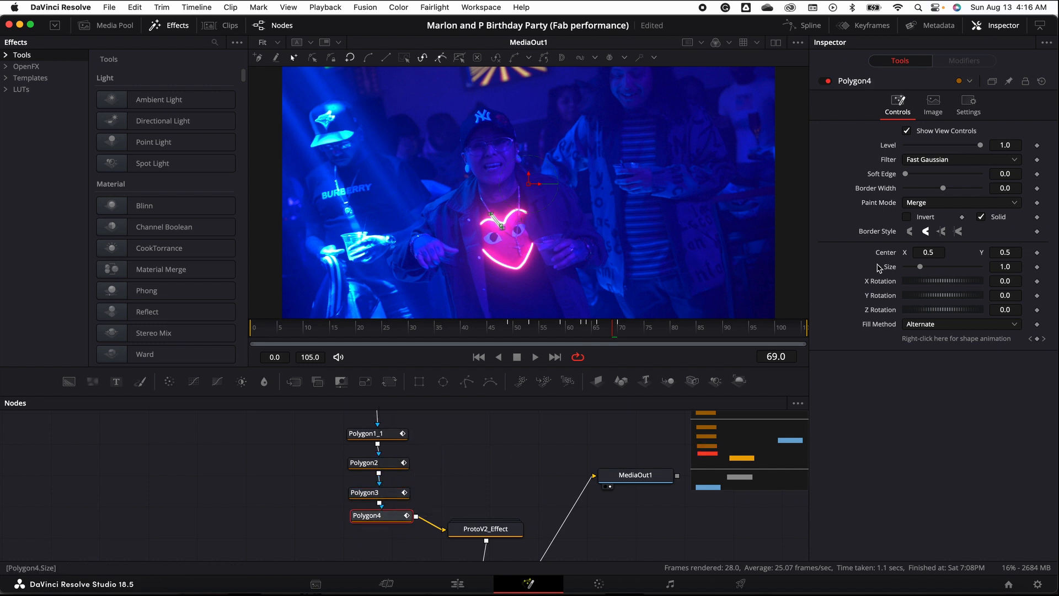
pyautogui.click(936, 203)
pyautogui.click(929, 244)
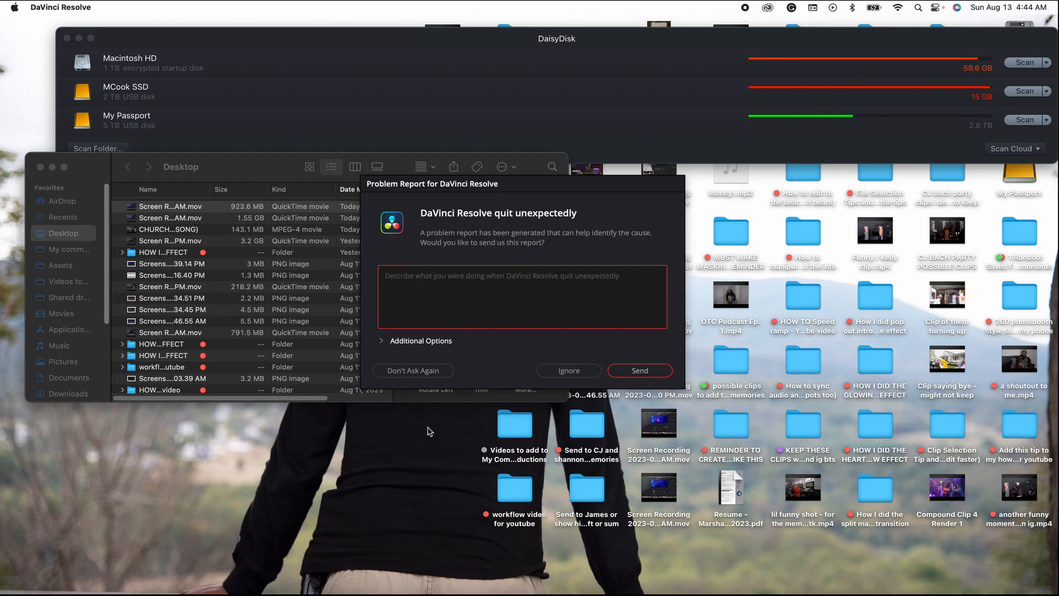
# Send the problem report about DaVinci Resolve quitting unexpectedly
pyautogui.click(624, 373)
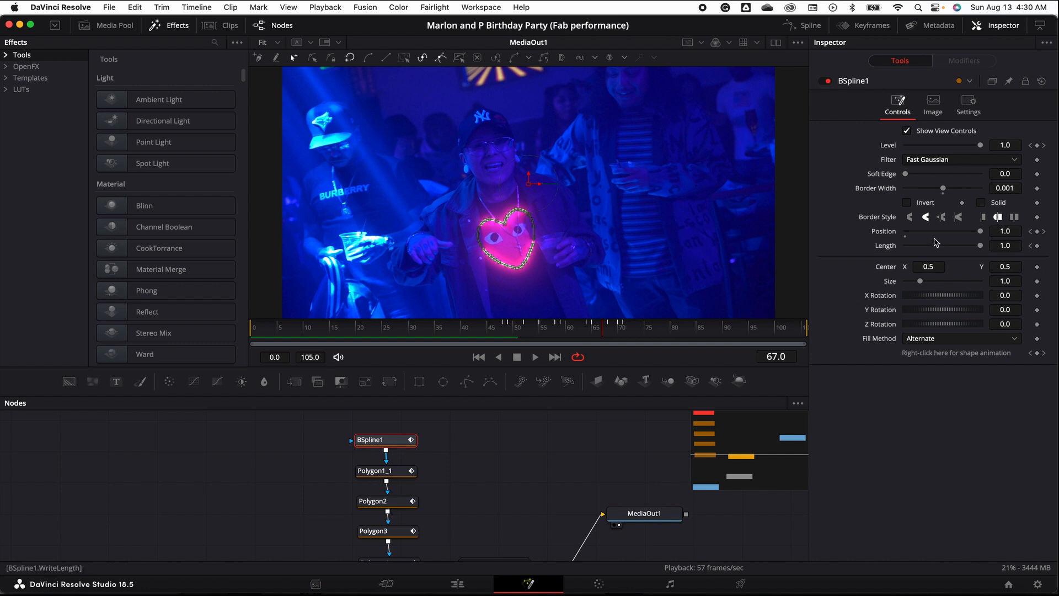
# Keyframe BSpline1's Level at 1 around frame 67 and at 0 on frame 70, and return to about frame 50 to review
pyautogui.click(1037, 145)
pyautogui.moveTo(609, 336); pyautogui.dragTo(621, 335)
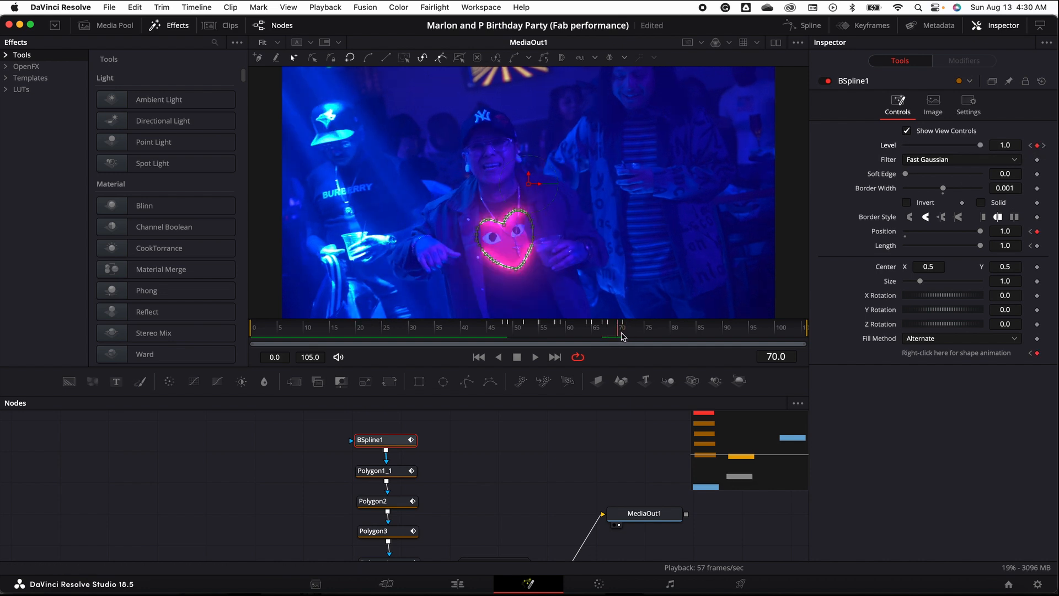
pyautogui.click(1010, 146)
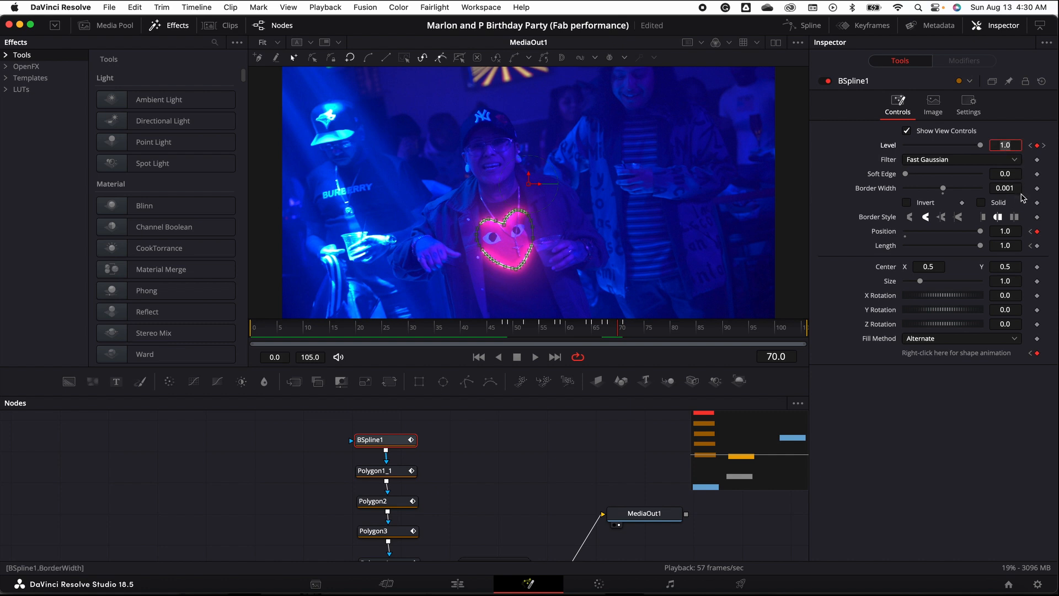
pyautogui.write('0')
pyautogui.press('Tab')
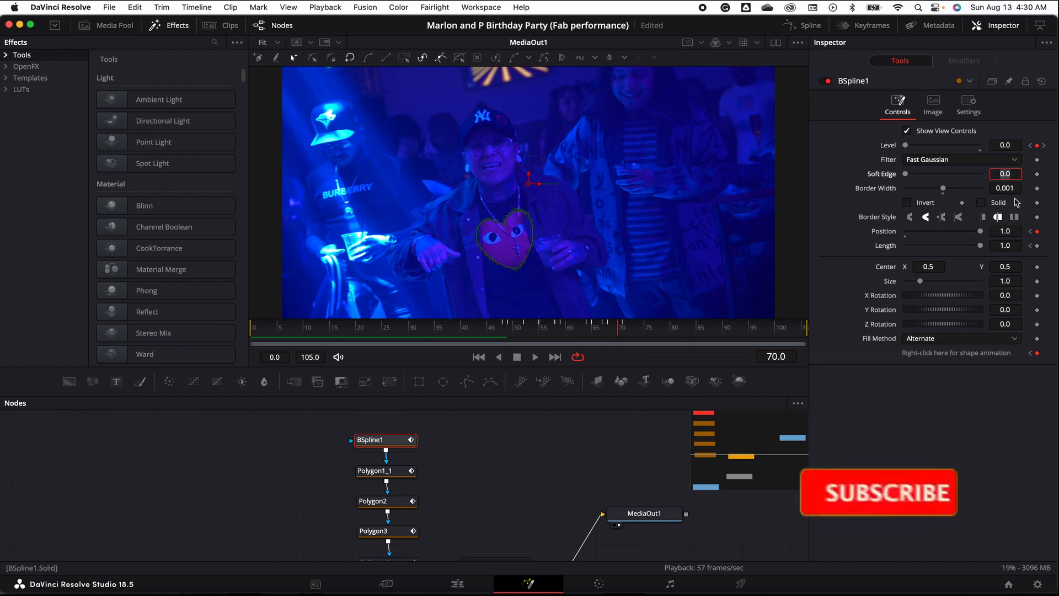
pyautogui.click(486, 329)
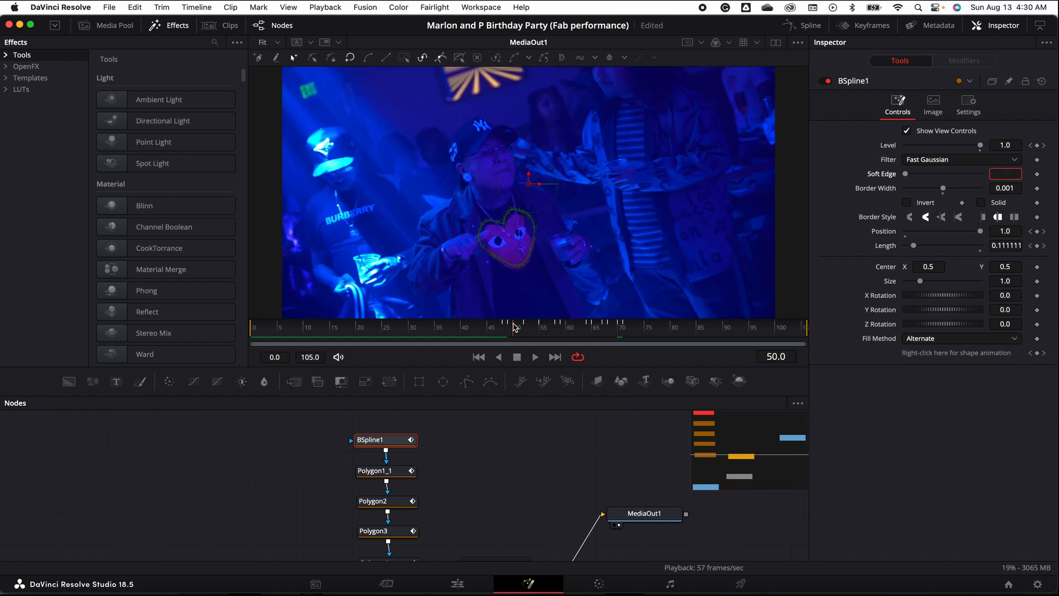